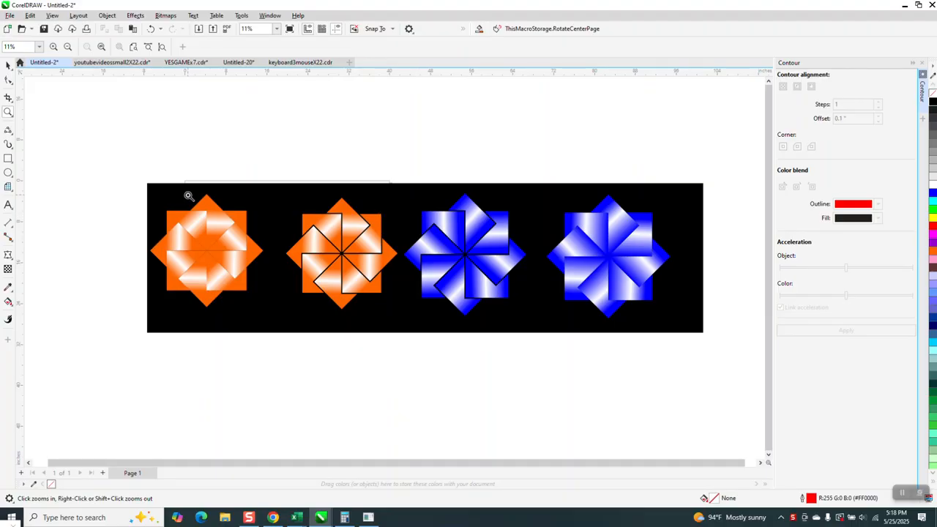
Move the four star designs together with their black background to just above the drawing page
{"action": "left_click", "coordinate": [6, 65]}
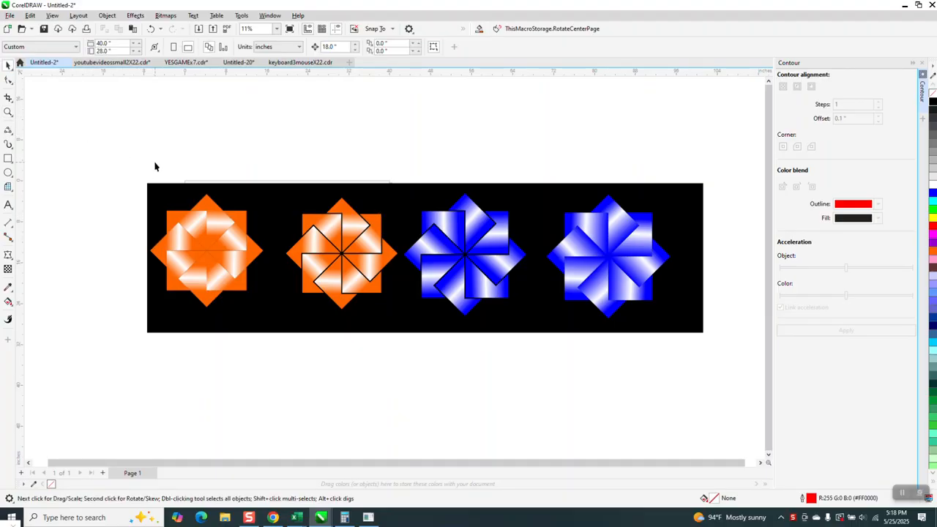
{"action": "scroll", "coordinate": [150, 154], "scroll_direction": "down", "scroll_amount": 2}
{"action": "left_click_drag", "start_coordinate": [134, 149], "coordinate": [522, 327]}
{"action": "left_click_drag", "start_coordinate": [336, 265], "coordinate": [354, 175]}
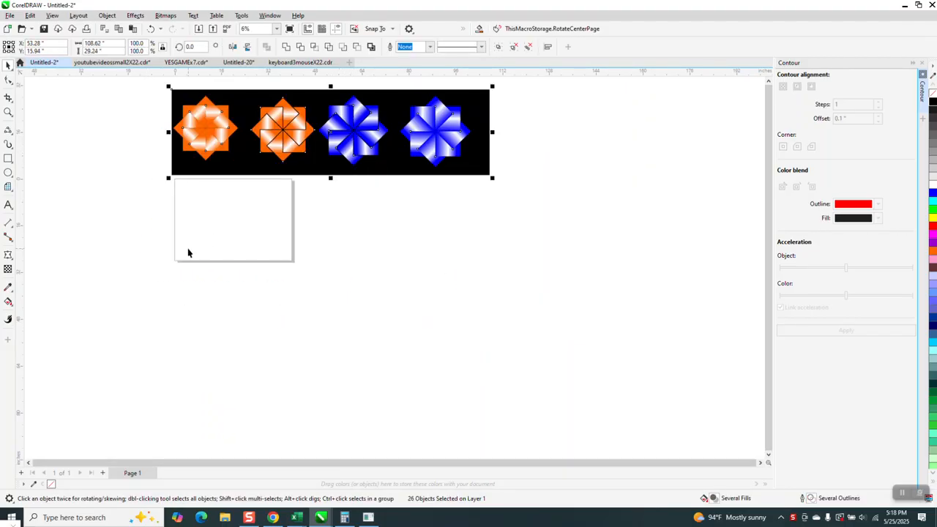
Draw a square of about 9.09 inches with a red hairline outline in the upper middle of the page
{"action": "left_click", "coordinate": [8, 112]}
{"action": "left_click_drag", "start_coordinate": [120, 163], "coordinate": [383, 316]}
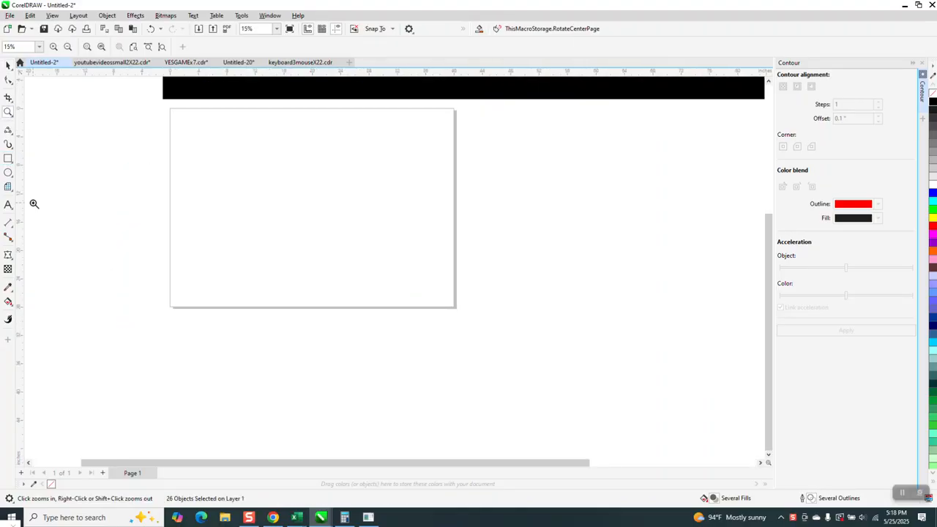
{"action": "left_click", "coordinate": [8, 159]}
{"action": "left_click_drag", "start_coordinate": [364, 138], "coordinate": [293, 207]}
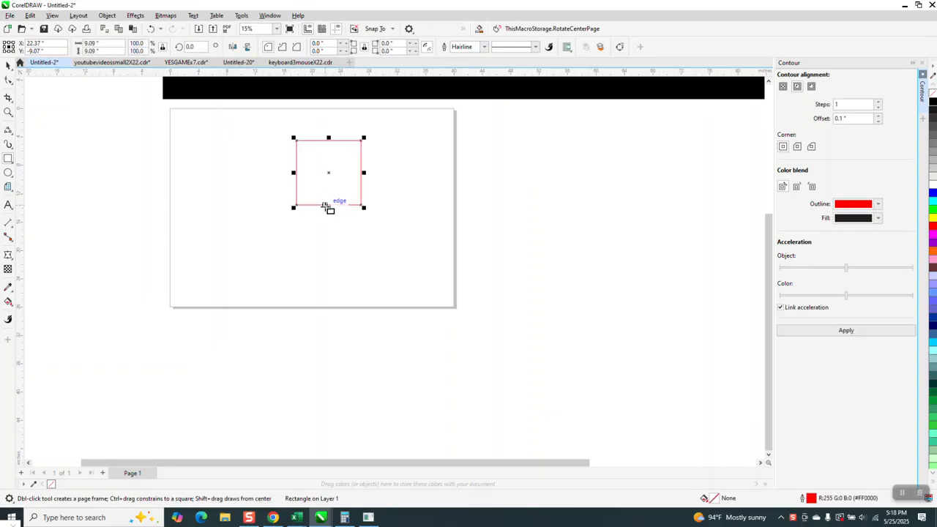
Move the square's rotation centre to its lower-right corner and create a copy rotated 45 degrees about it
{"action": "left_click", "coordinate": [8, 66]}
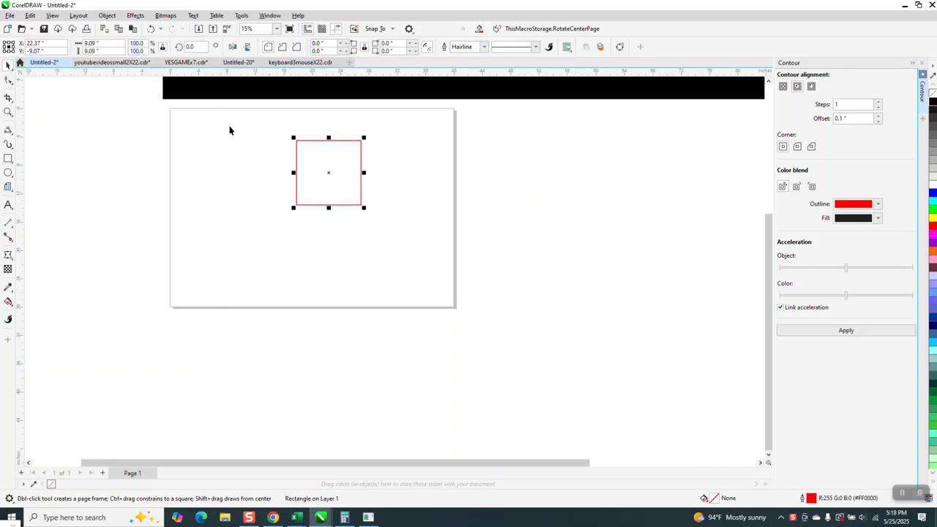
{"action": "left_click", "coordinate": [328, 173]}
{"action": "left_click_drag", "start_coordinate": [329, 173], "coordinate": [361, 205]}
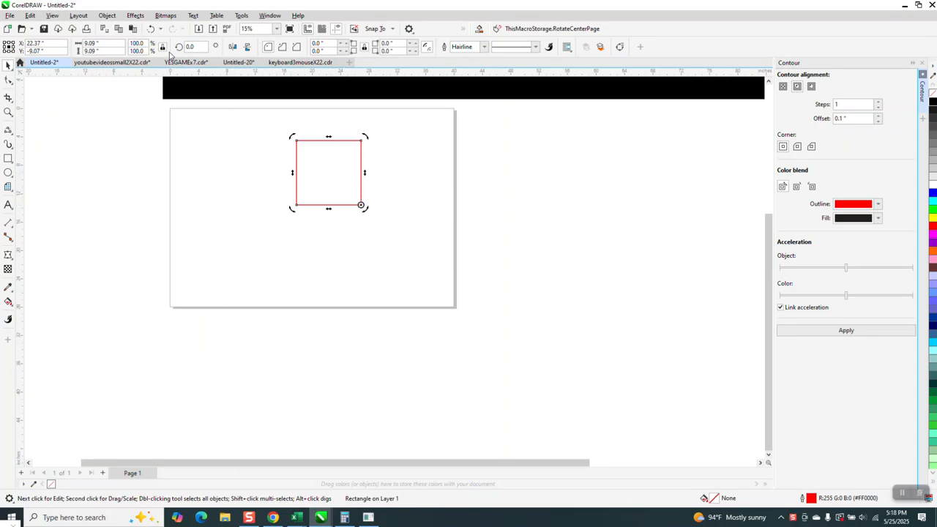
{"action": "type", "text": "45"}
{"action": "key", "text": "Return"}
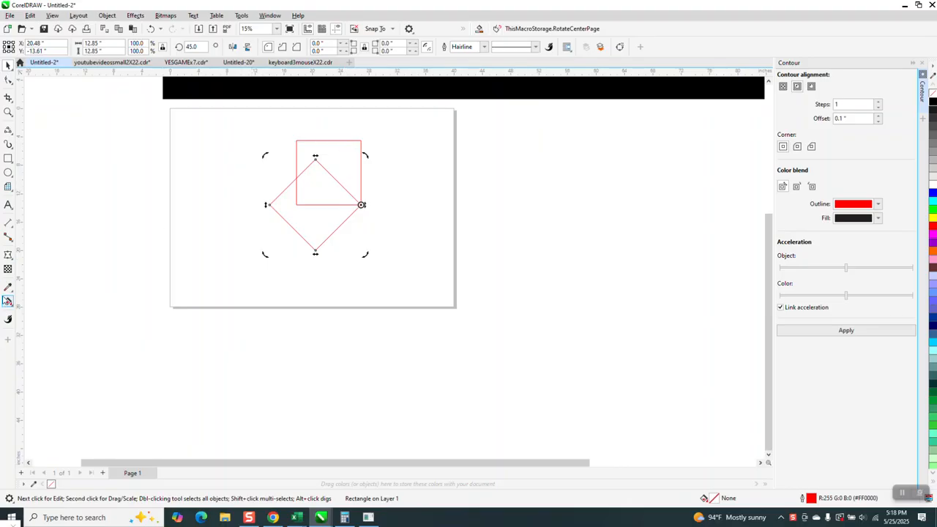
Smart Fill the part of the upright square outside the rotated one with orange and move the new shape 18 inches right
{"action": "left_click", "coordinate": [8, 301]}
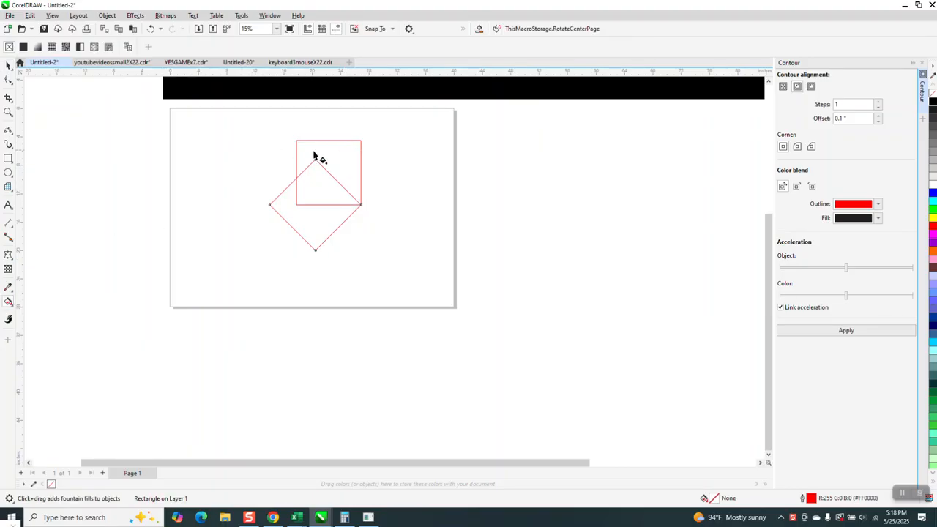
{"action": "left_click", "coordinate": [13, 306]}
{"action": "left_click", "coordinate": [33, 312]}
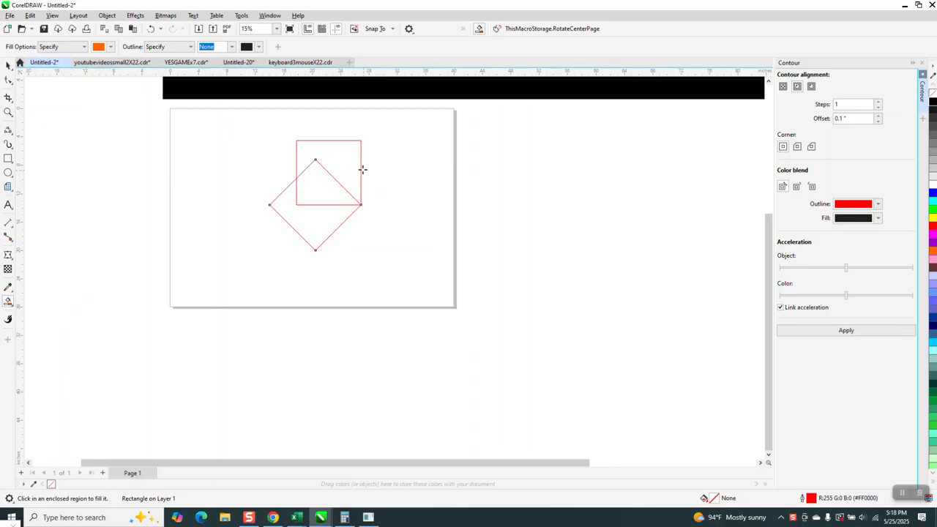
{"action": "left_click", "coordinate": [351, 165]}
{"action": "key", "text": "shift+Right"}
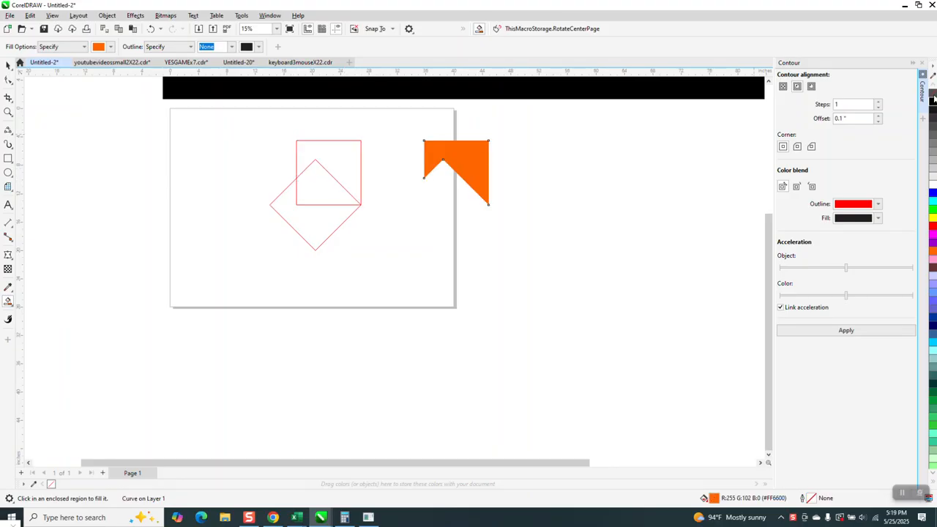
Replace the shape's orange fill with a black hairline outline and apply a one-step, 0.1-inch inside contour with a red outline
{"action": "left_click", "coordinate": [932, 93]}
{"action": "right_click", "coordinate": [932, 102]}
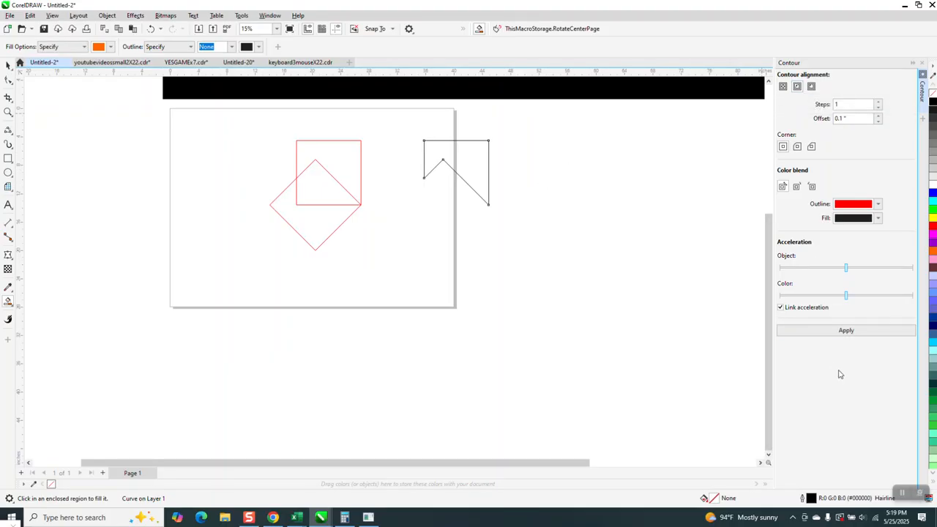
{"action": "left_click", "coordinate": [842, 332]}
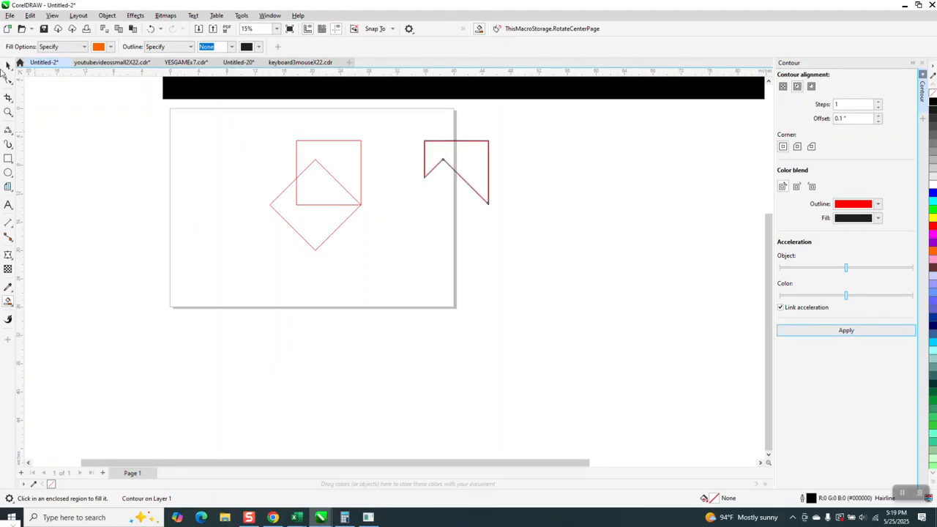
Delete the two overlapping red squares and move the contoured shape to the upper middle of the page
{"action": "left_click", "coordinate": [8, 66]}
{"action": "left_click_drag", "start_coordinate": [205, 117], "coordinate": [421, 258]}
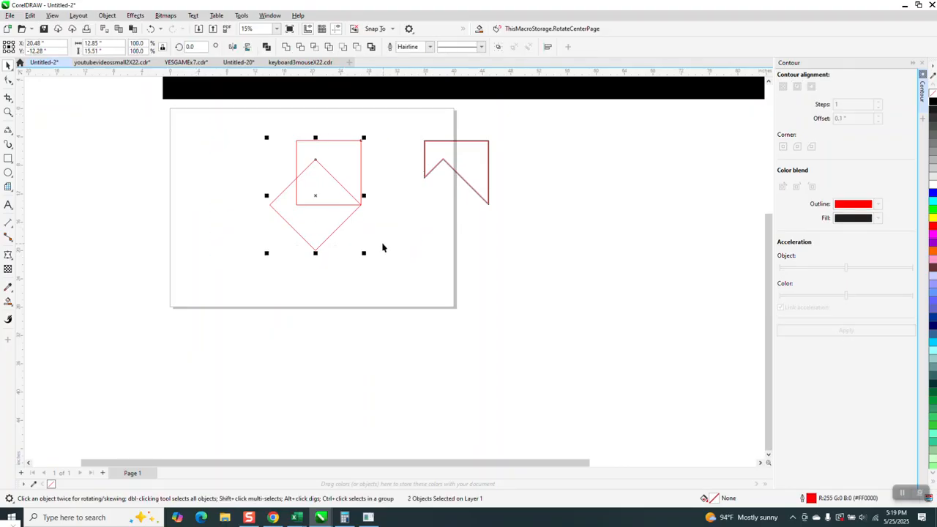
{"action": "key", "text": "Delete"}
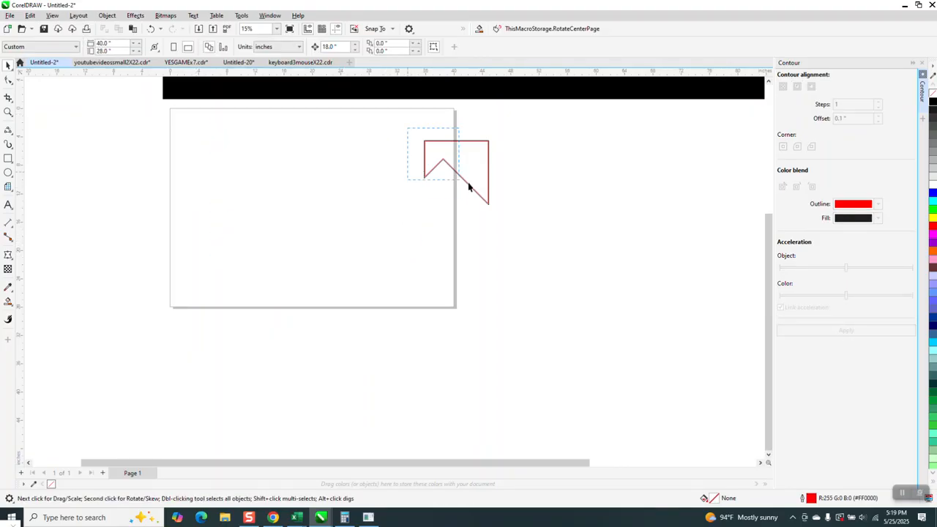
{"action": "left_click_drag", "start_coordinate": [488, 182], "coordinate": [324, 171]}
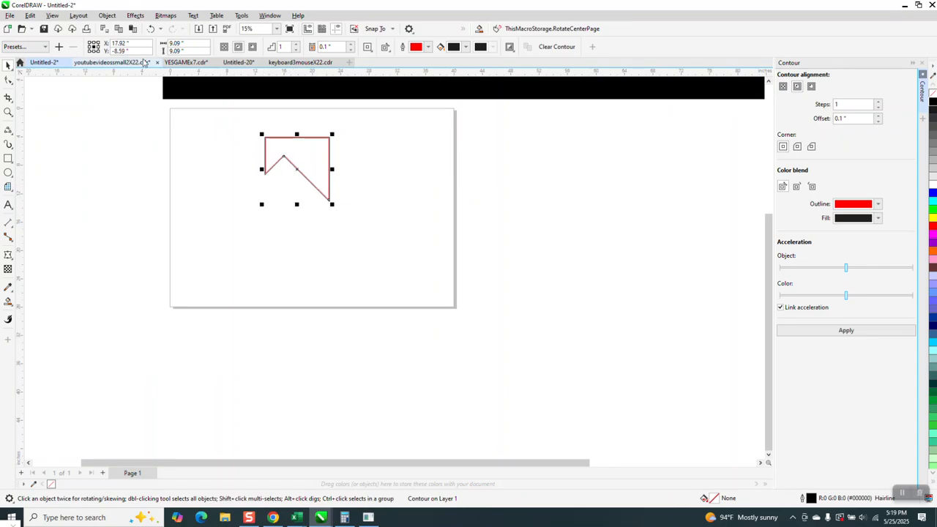
Smart Fill the area inside the shape's inner contour with orange and no outline
{"action": "left_click", "coordinate": [12, 305]}
{"action": "left_click", "coordinate": [31, 313]}
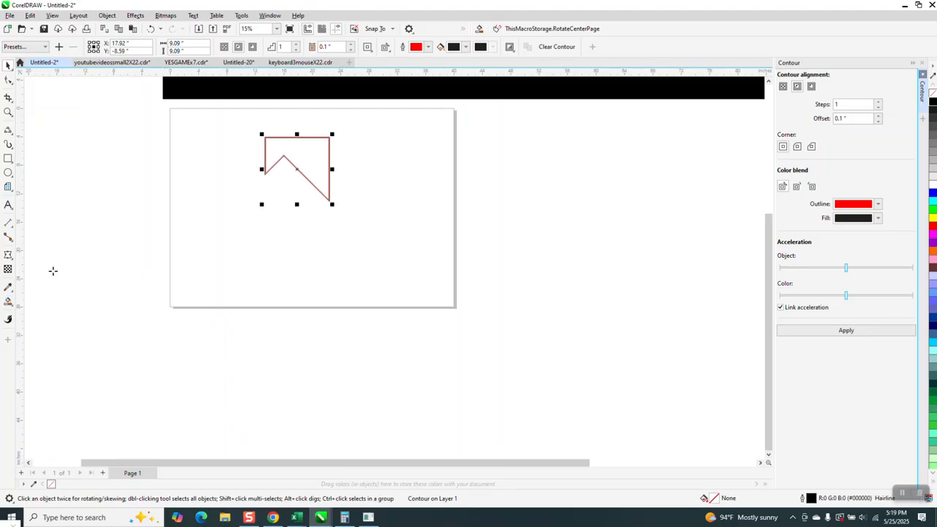
{"action": "left_click", "coordinate": [315, 153]}
{"action": "left_click", "coordinate": [8, 111]}
{"action": "left_click_drag", "start_coordinate": [304, 181], "coordinate": [475, 244]}
{"action": "right_click", "coordinate": [168, 230]}
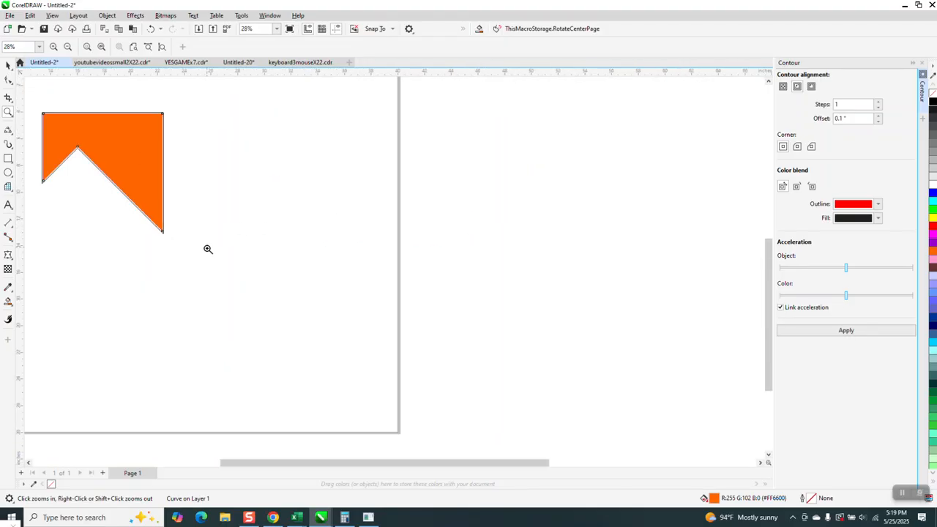
{"action": "right_click", "coordinate": [207, 249]}
Apply a diagonal linear fountain fill to the orange shape, with orange at both ends and a white band in the middle
{"action": "left_click", "coordinate": [7, 65]}
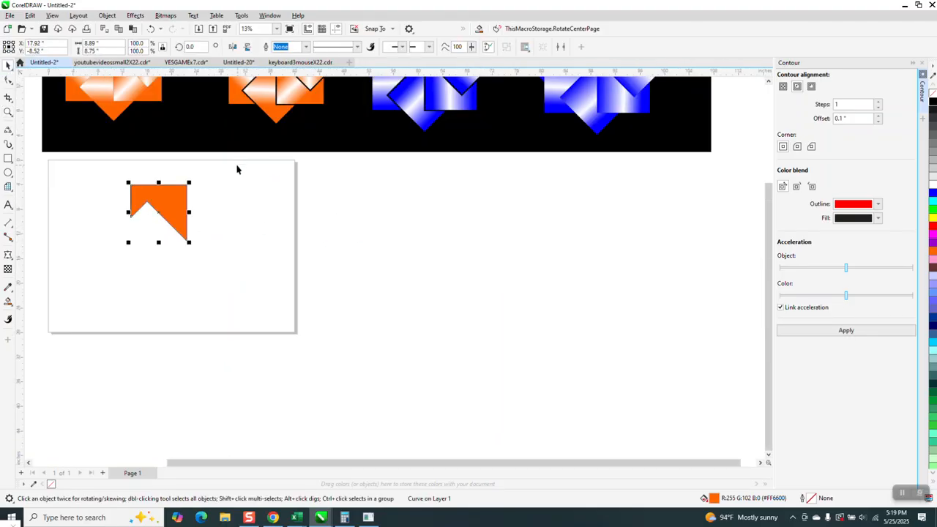
{"action": "left_click", "coordinate": [9, 301]}
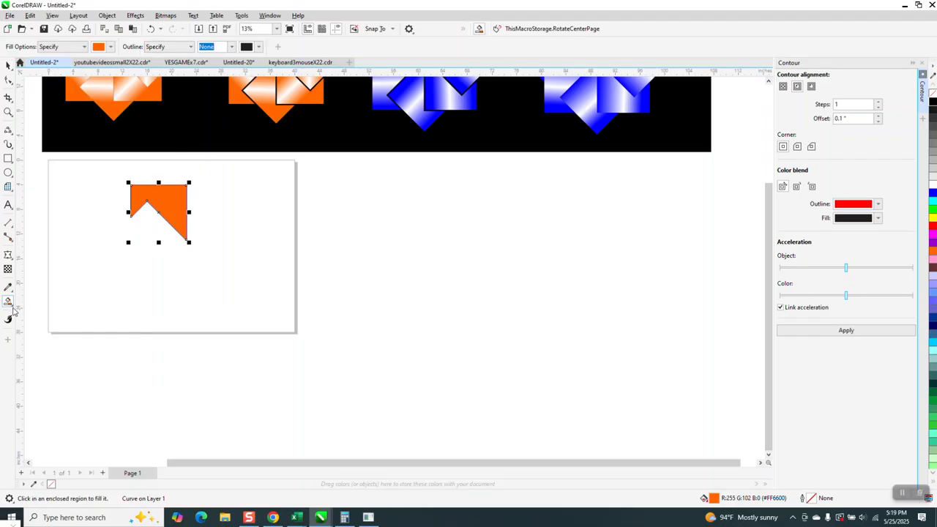
{"action": "left_click", "coordinate": [13, 311]}
{"action": "left_click", "coordinate": [36, 300]}
{"action": "left_click_drag", "start_coordinate": [137, 247], "coordinate": [142, 172]}
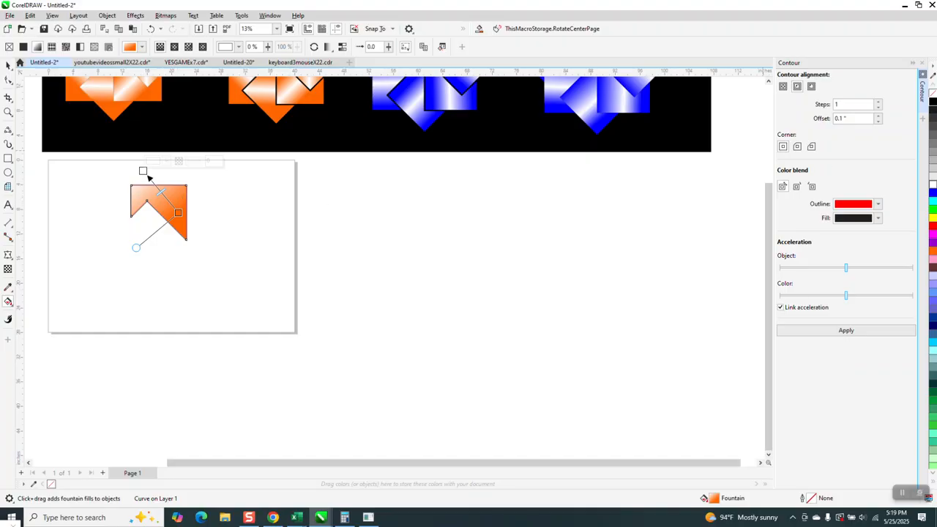
{"action": "left_click_drag", "start_coordinate": [933, 249], "coordinate": [144, 172]}
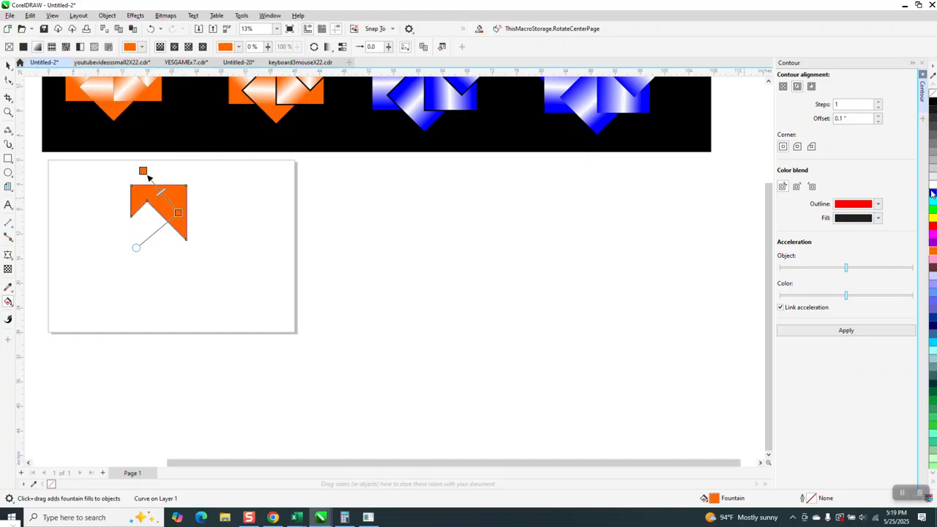
{"action": "left_click_drag", "start_coordinate": [904, 196], "coordinate": [186, 226]}
{"action": "left_click", "coordinate": [144, 172]}
{"action": "left_click_drag", "start_coordinate": [145, 171], "coordinate": [152, 182]}
{"action": "left_click_drag", "start_coordinate": [185, 225], "coordinate": [175, 213]}
Clone the gradient-filled shape and move the clone 18 inches to the right
{"action": "left_click", "coordinate": [8, 65]}
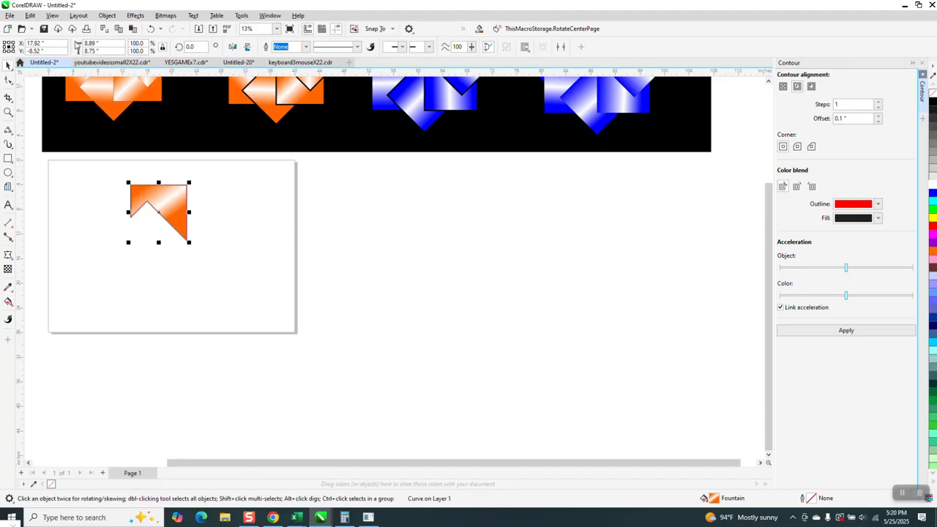
{"action": "left_click", "coordinate": [30, 15]}
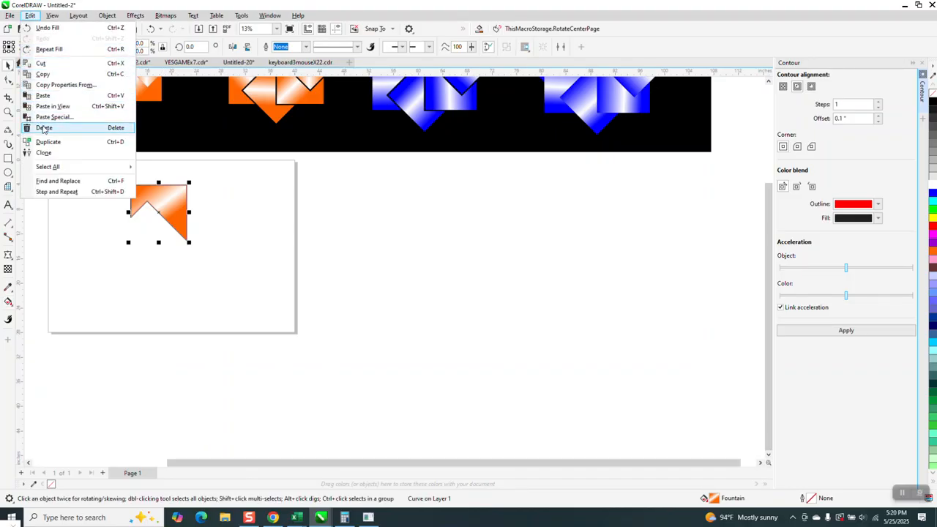
{"action": "left_click", "coordinate": [44, 152]}
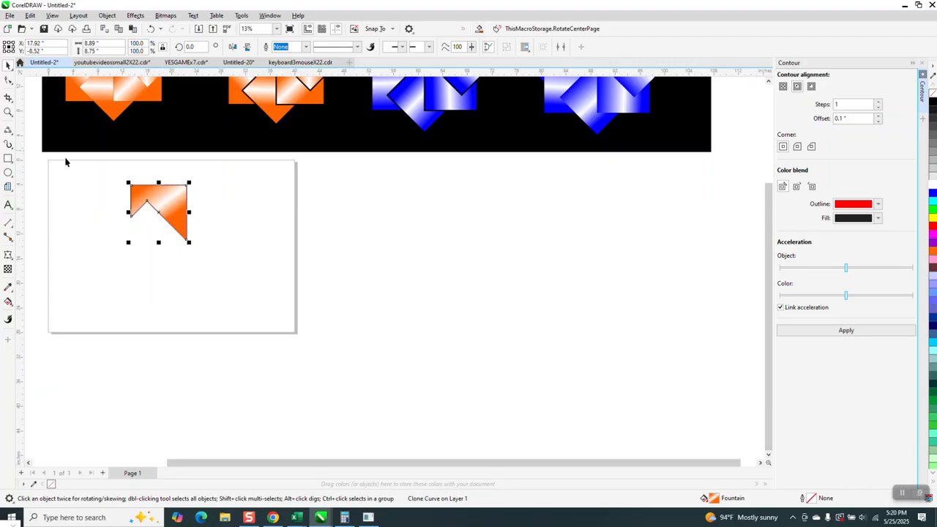
{"action": "key", "text": "shift+Right"}
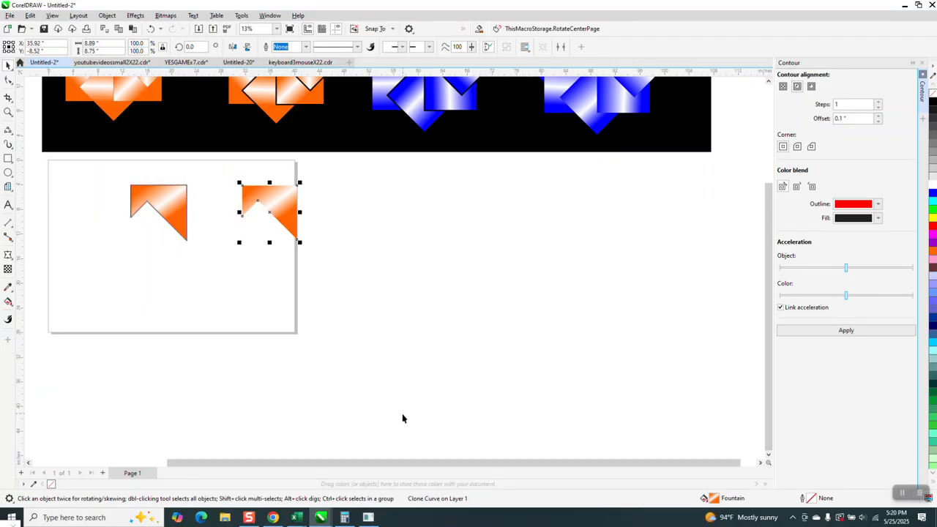
Move the original gradient shape 36 inches right and the empty contoured outline 18 inches right onto the clone
{"action": "left_click", "coordinate": [177, 210]}
{"action": "key", "text": "shift+Right"}
{"action": "key", "text": "shift+Right"}
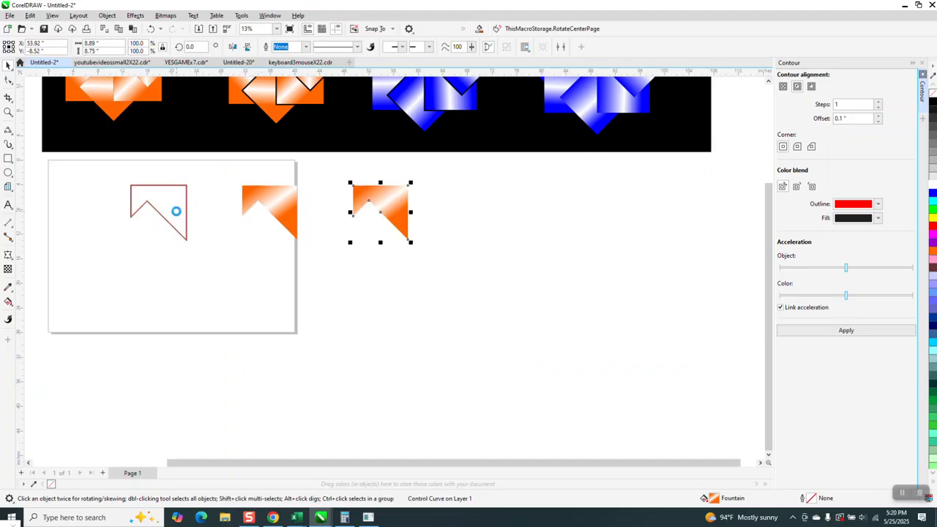
{"action": "left_click", "coordinate": [162, 201]}
{"action": "key", "text": "shift+Right"}
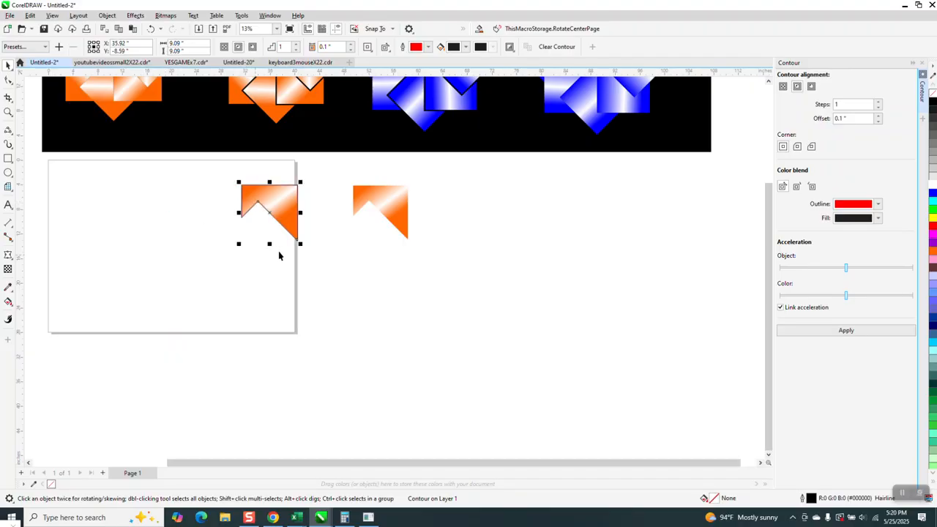
Try to duplicate the contoured outline together with its gradient clone, offsetting the copy slightly to the right
{"action": "key", "text": "F10"}
{"action": "left_click", "coordinate": [390, 207]}
{"action": "left_click", "coordinate": [8, 66]}
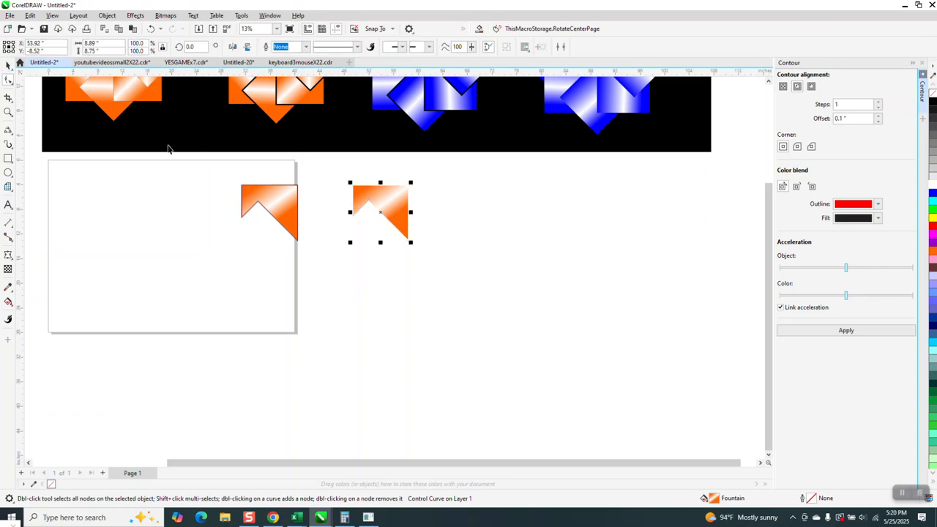
{"action": "left_click", "coordinate": [8, 114]}
{"action": "left_click_drag", "start_coordinate": [187, 171], "coordinate": [410, 269]}
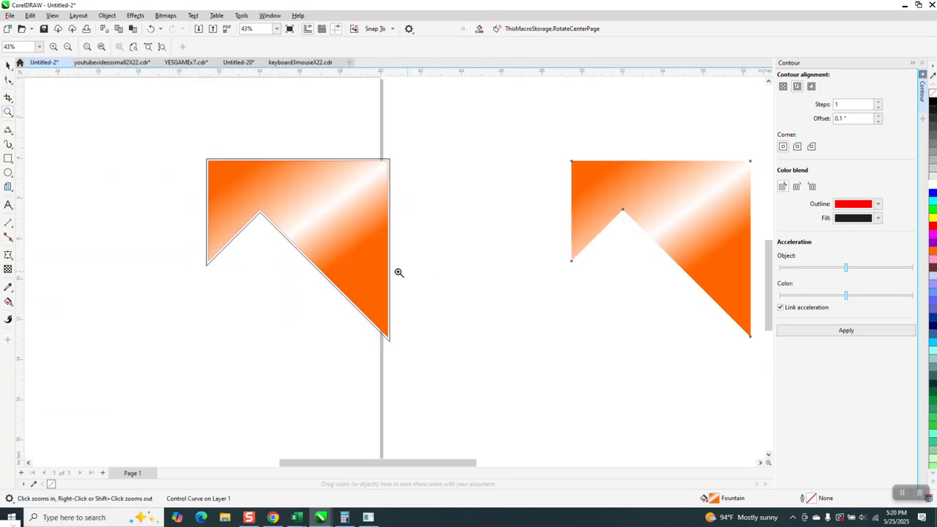
{"action": "left_click", "coordinate": [8, 66]}
{"action": "left_click_drag", "start_coordinate": [172, 118], "coordinate": [461, 375]}
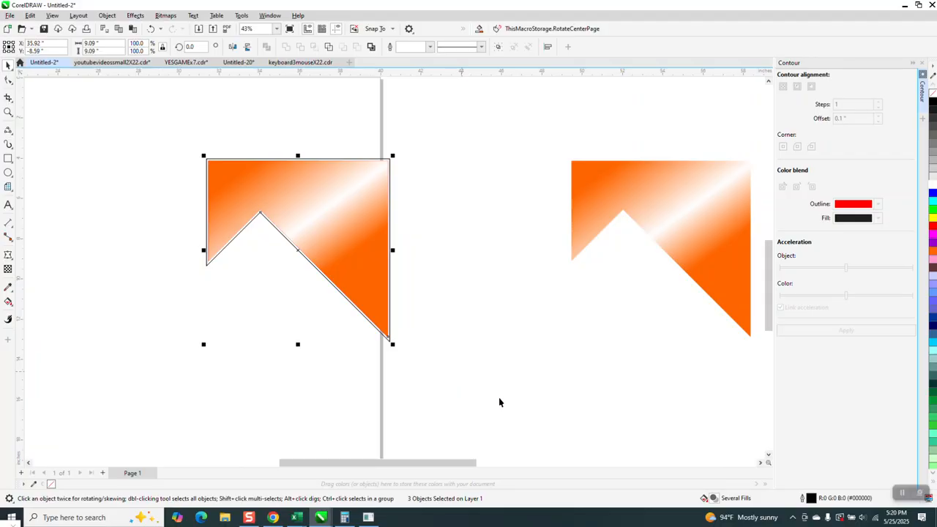
{"action": "left_click_drag", "start_coordinate": [332, 227], "coordinate": [437, 237]}
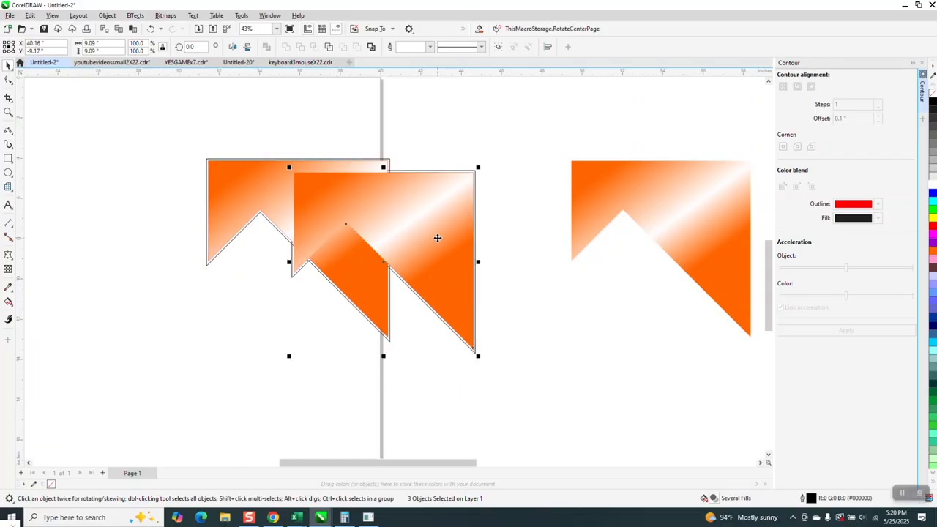
{"action": "left_click", "coordinate": [151, 29]}
Try to create a copy of the outlined gradient shape rotated 45 degrees about its lower-right tip
{"action": "left_click", "coordinate": [335, 245]}
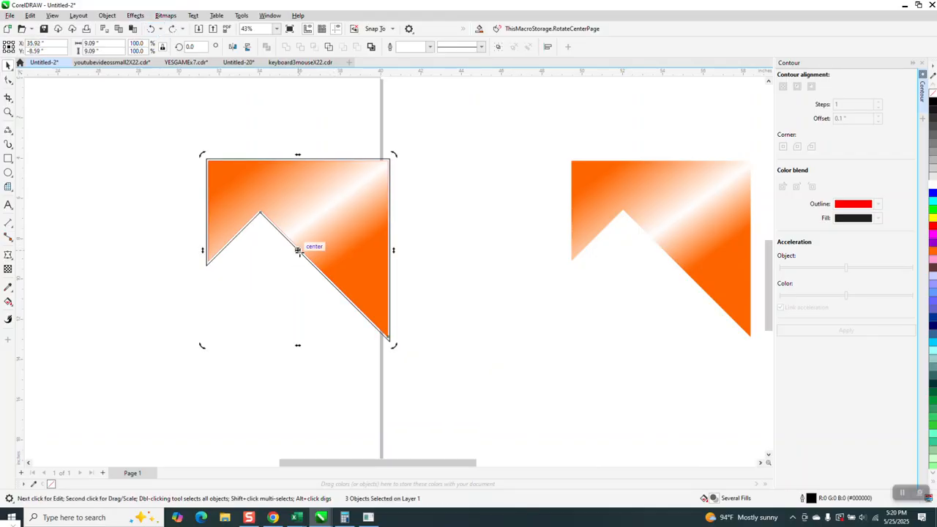
{"action": "left_click_drag", "start_coordinate": [396, 336], "coordinate": [390, 341]}
{"action": "left_click", "coordinate": [192, 46]}
{"action": "type", "text": "45"}
{"action": "key", "text": "Return"}
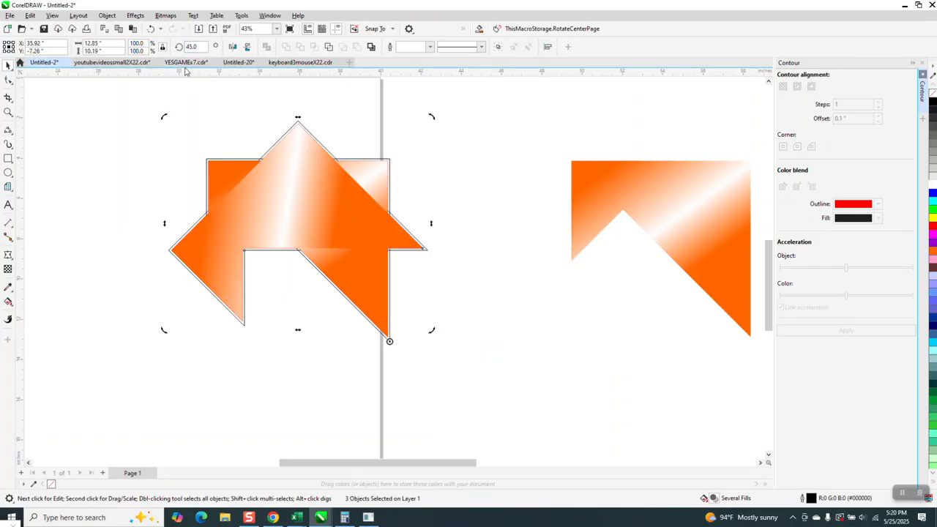
{"action": "left_click", "coordinate": [152, 29]}
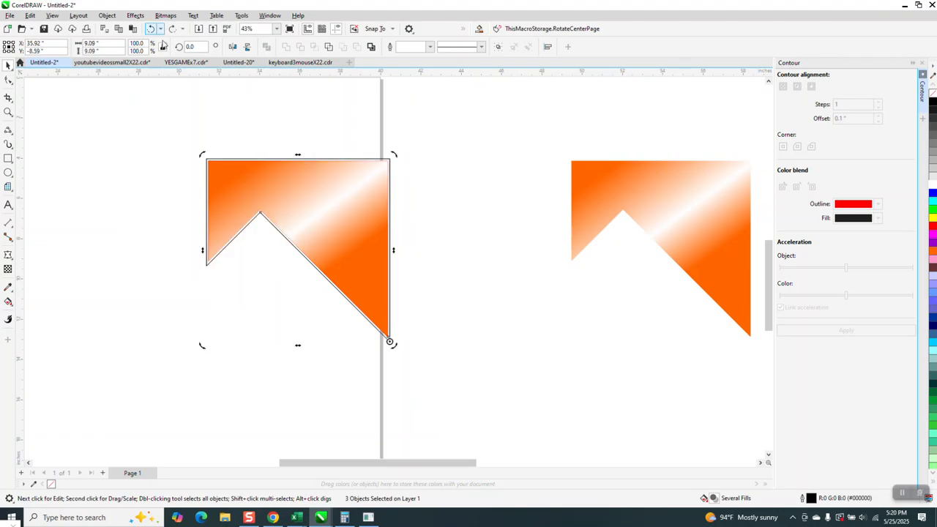
Try to place another copy of the outlined gradient shape a short distance to its right
{"action": "left_click", "coordinate": [329, 215]}
{"action": "left_click_drag", "start_coordinate": [327, 214], "coordinate": [420, 218]}
{"action": "right_click", "coordinate": [420, 218]}
{"action": "key", "text": "ctrl+z"}
Delete the gradient clone from inside the contoured outline
{"action": "left_click", "coordinate": [417, 214]}
{"action": "left_click", "coordinate": [379, 215]}
{"action": "key", "text": "Delete"}
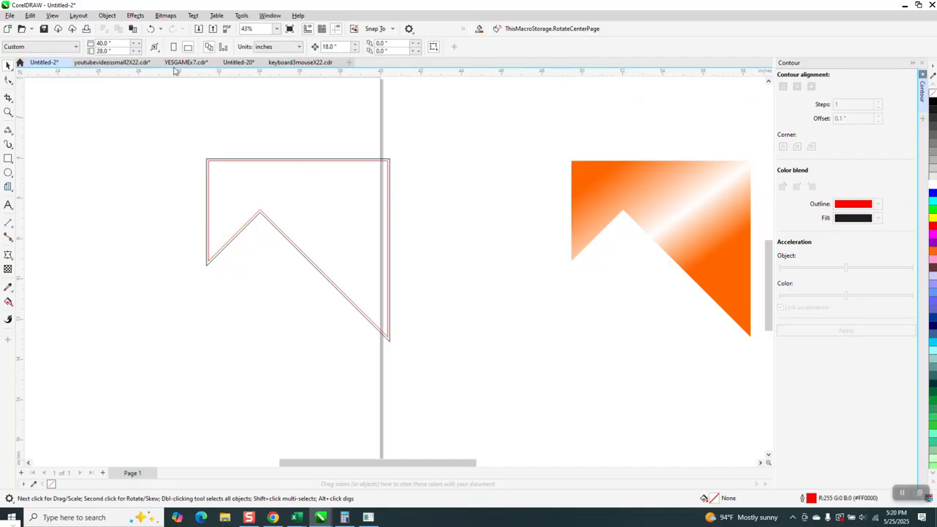
Undo the deletion of the gradient clone and group it with its contoured outline
{"action": "left_click", "coordinate": [151, 29]}
{"action": "left_click_drag", "start_coordinate": [188, 131], "coordinate": [497, 394]}
{"action": "key", "text": "ctrl+g"}
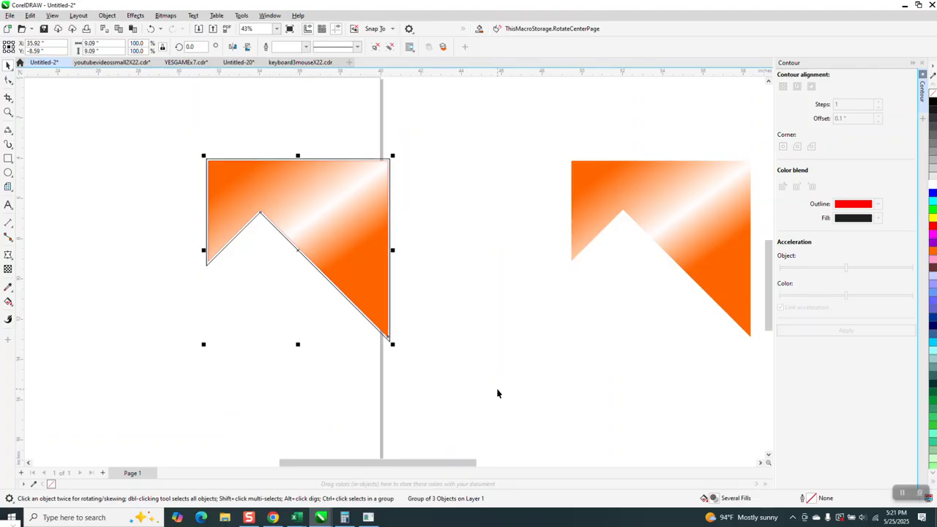
Create a copy of the grouped ribbon shape rotated 45 degrees about its lower-right tip
{"action": "left_click", "coordinate": [345, 245]}
{"action": "left_click_drag", "start_coordinate": [300, 248], "coordinate": [388, 340]}
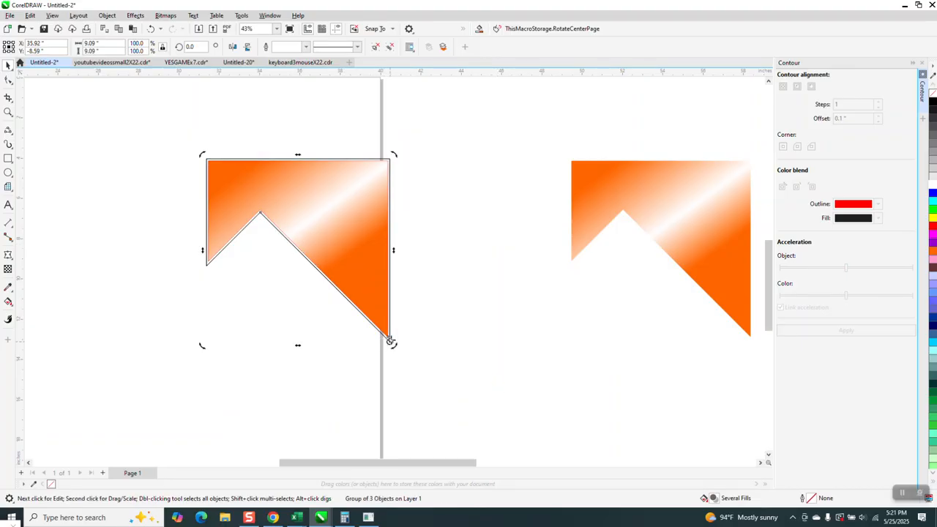
{"action": "left_click", "coordinate": [201, 47]}
{"action": "type", "text": "45"}
{"action": "key", "text": "Return"}
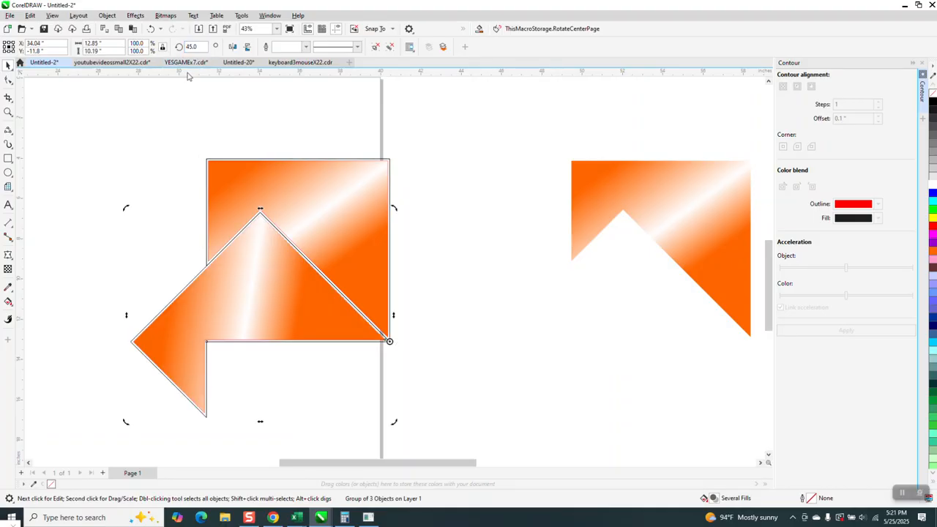
Repeat the 45-degree rotated duplication until eight ribbon groups complete the star
{"action": "key", "text": "ctrl+r"}
{"action": "key", "text": "ctrl+r"}
{"action": "key", "text": "ctrl+r"}
{"action": "key", "text": "ctrl+r"}
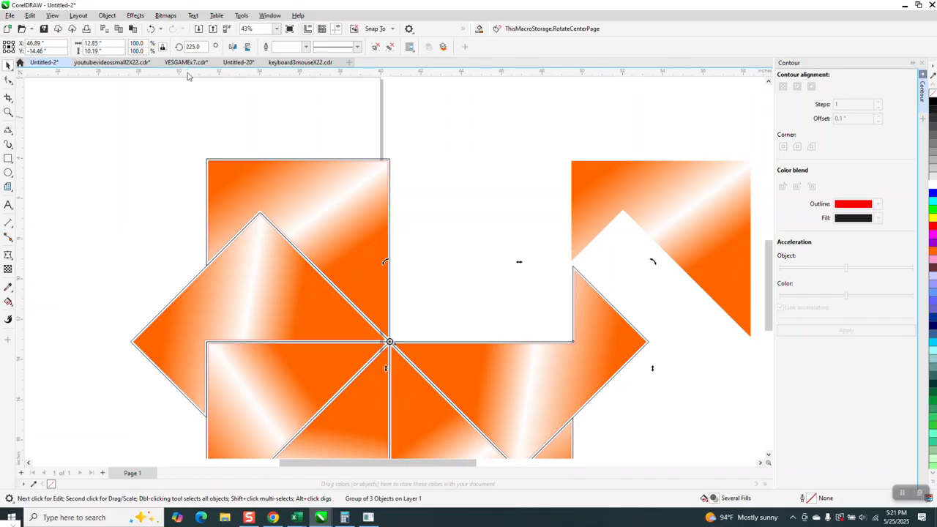
{"action": "key", "text": "ctrl+r"}
{"action": "key", "text": "ctrl+r"}
{"action": "key", "text": "F4"}
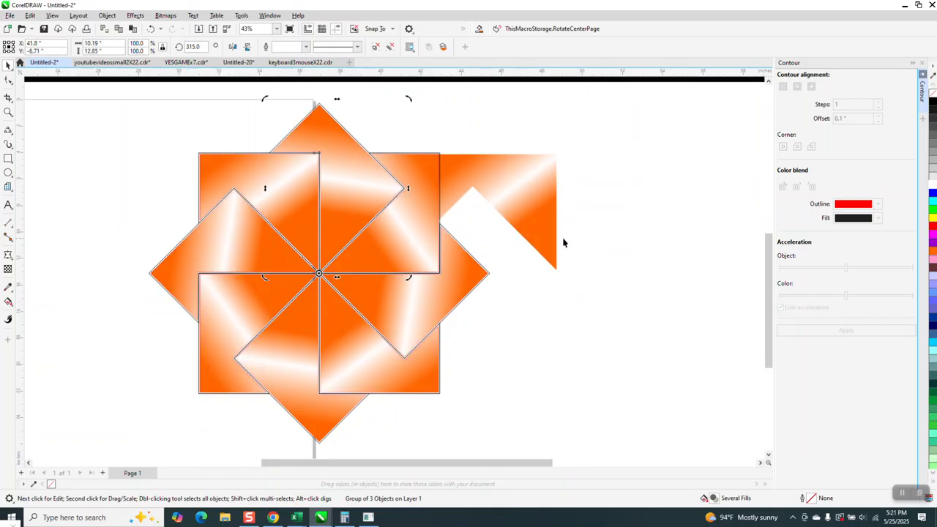
Move the master gradient shape clear of the star to its right and remove the outlines from all eight ribbon groups
{"action": "left_click_drag", "start_coordinate": [540, 212], "coordinate": [642, 207]}
{"action": "left_click_drag", "start_coordinate": [135, 105], "coordinate": [516, 454]}
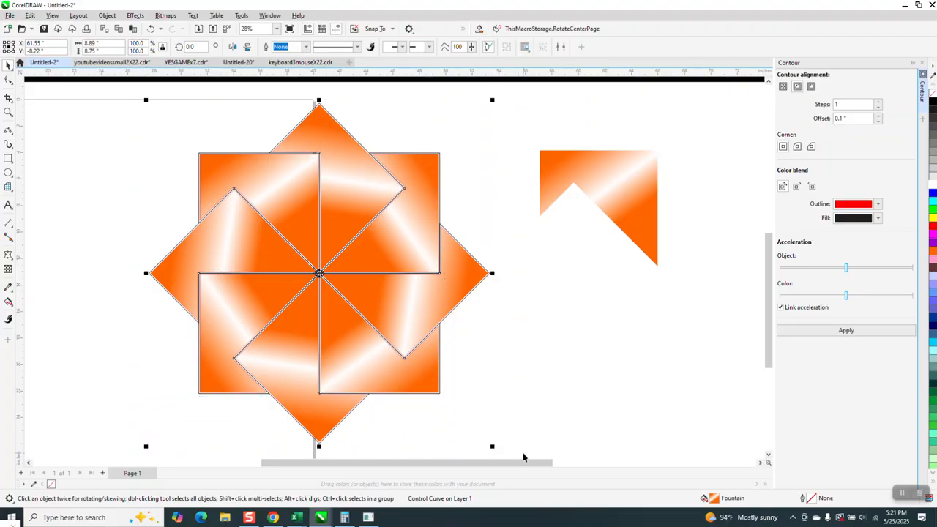
{"action": "right_click", "coordinate": [933, 97]}
{"action": "scroll", "coordinate": [560, 248], "scroll_direction": "down", "scroll_amount": 2}
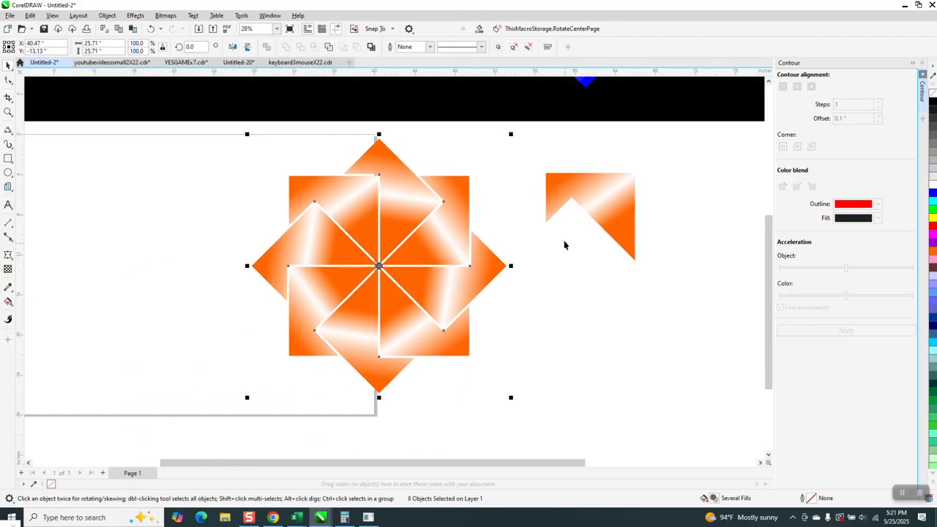
Draw a black-filled rectangle of about 34 by 28 inches around the star and send it to the back of the page
{"action": "left_click", "coordinate": [8, 158]}
{"action": "left_click_drag", "start_coordinate": [244, 145], "coordinate": [543, 389]}
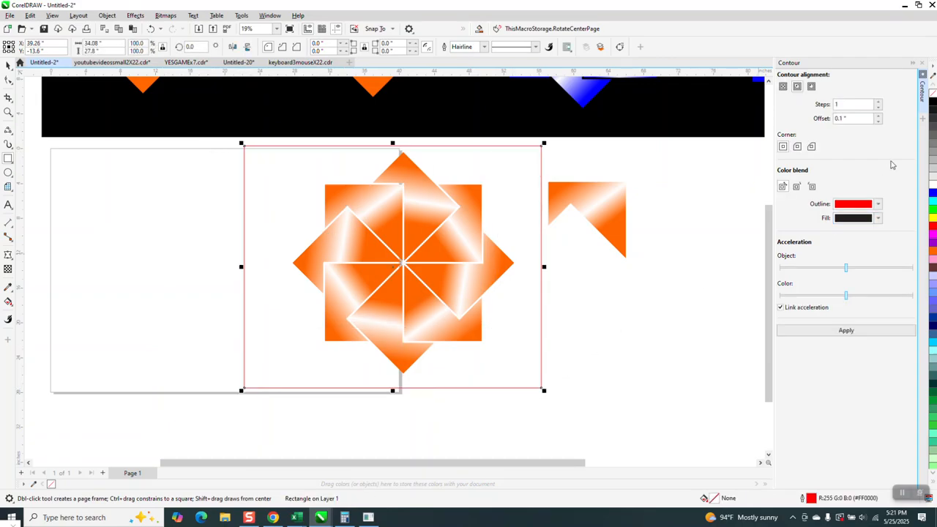
{"action": "left_click", "coordinate": [933, 103]}
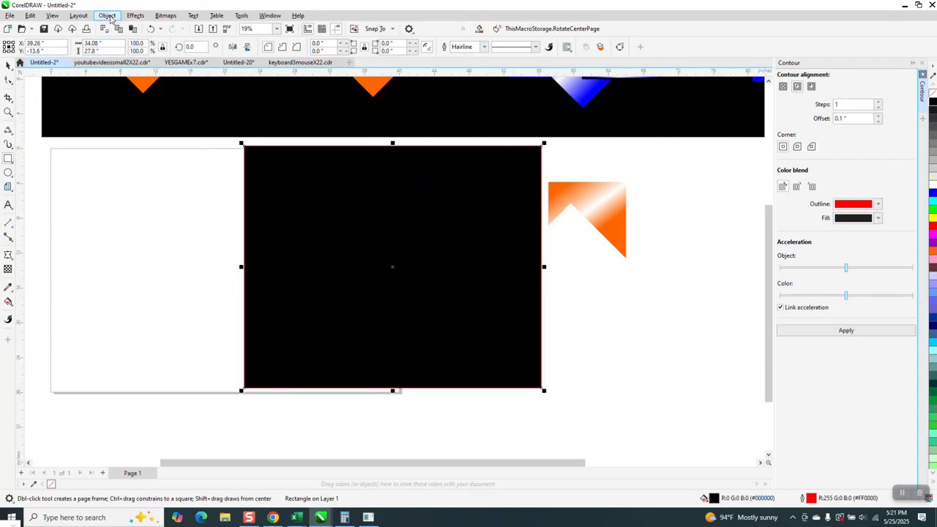
{"action": "left_click", "coordinate": [107, 16]}
{"action": "mouse_move", "coordinate": [121, 173]}
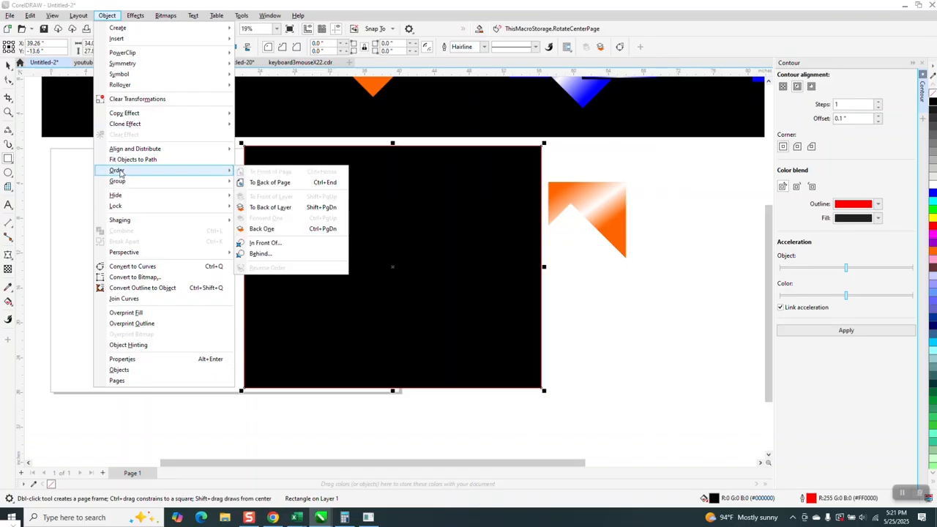
{"action": "left_click", "coordinate": [261, 184]}
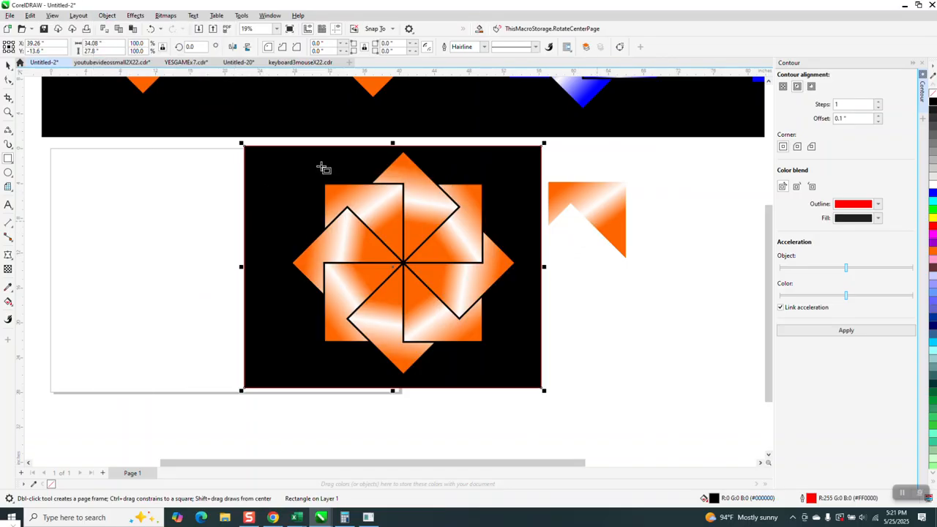
Redirect the master shape's fountain fill with Interactive Fill so it runs from the lower-right tip to the lower-left tip
{"action": "left_click", "coordinate": [8, 65]}
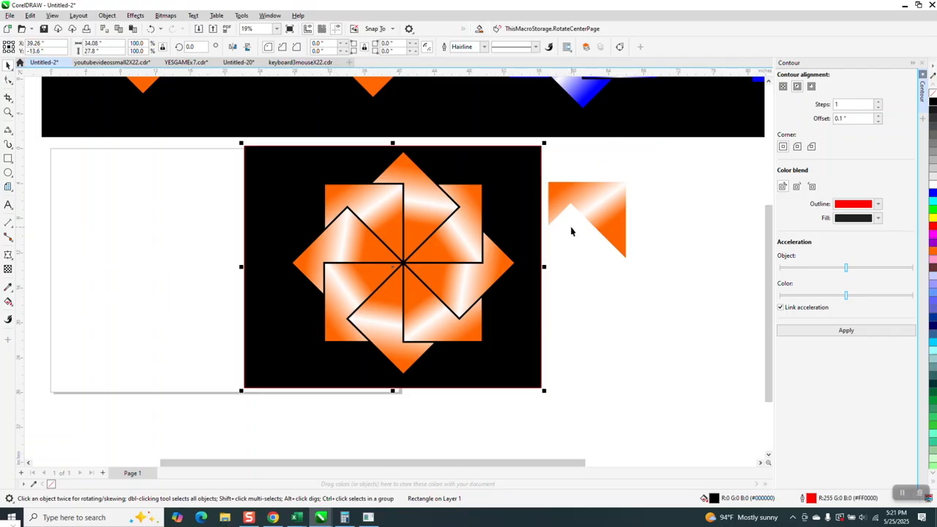
{"action": "left_click", "coordinate": [592, 222]}
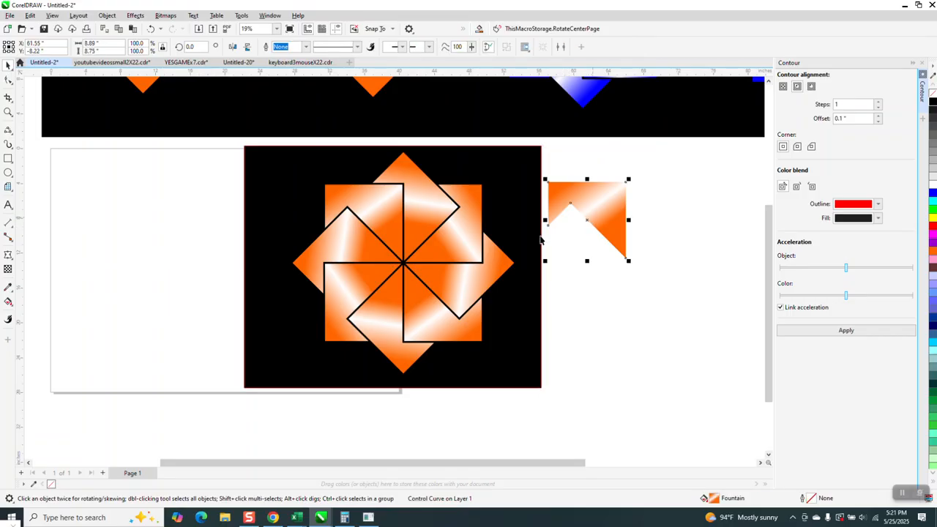
{"action": "left_click", "coordinate": [8, 301]}
{"action": "left_click", "coordinate": [13, 307]}
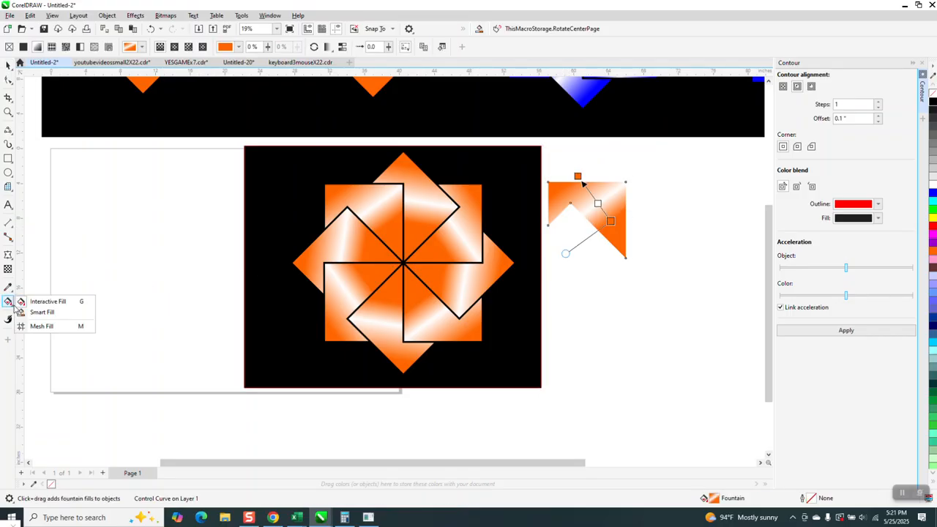
{"action": "left_click", "coordinate": [41, 302]}
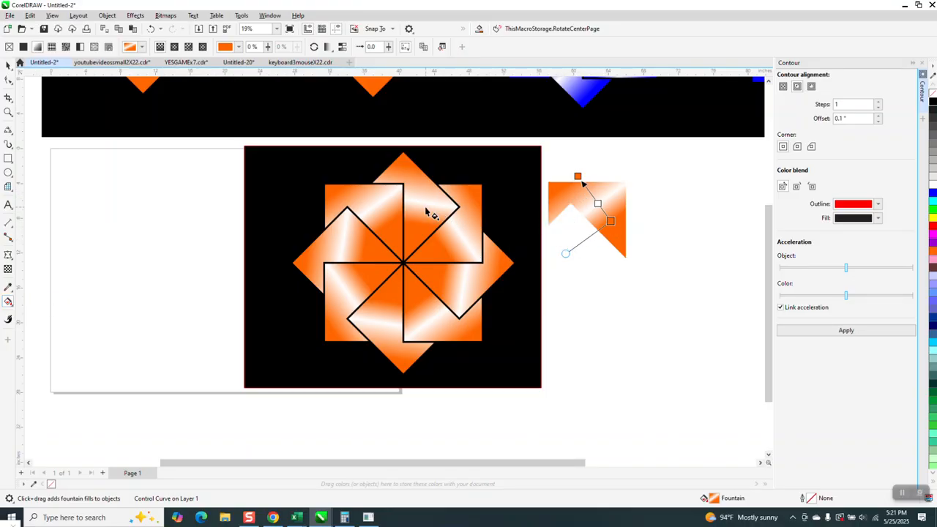
{"action": "left_click_drag", "start_coordinate": [578, 176], "coordinate": [596, 164]}
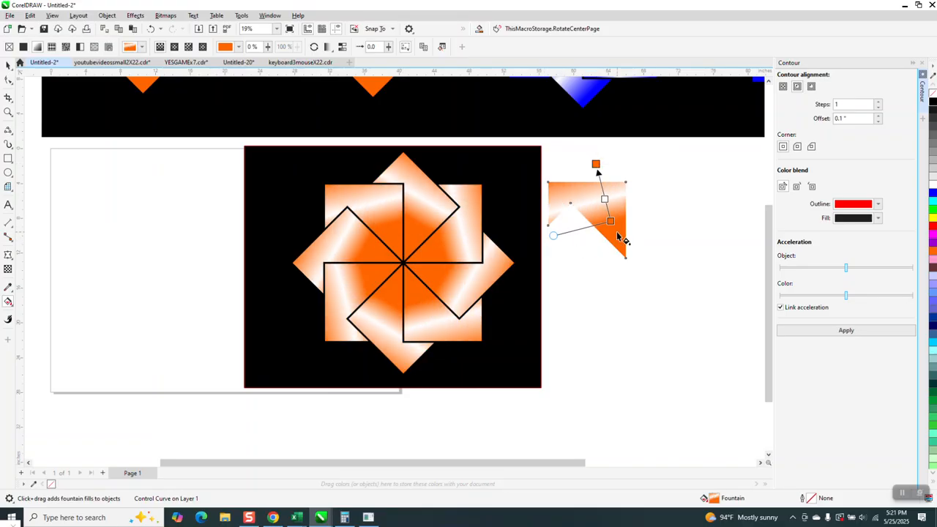
{"action": "left_click_drag", "start_coordinate": [611, 220], "coordinate": [569, 205]}
{"action": "left_click_drag", "start_coordinate": [568, 206], "coordinate": [559, 209]}
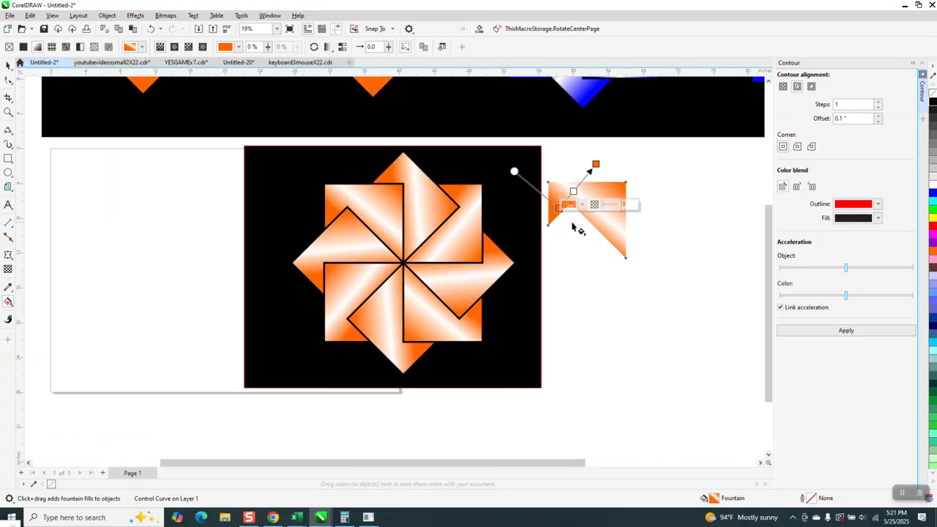
{"action": "mouse_move", "coordinate": [559, 208]}
{"action": "left_mouse_down"}
{"action": "mouse_move", "coordinate": [595, 175]}
{"action": "mouse_move", "coordinate": [572, 209]}
{"action": "mouse_move", "coordinate": [600, 203]}
{"action": "mouse_move", "coordinate": [600, 227]}
{"action": "mouse_move", "coordinate": [573, 204]}
{"action": "left_mouse_up"}
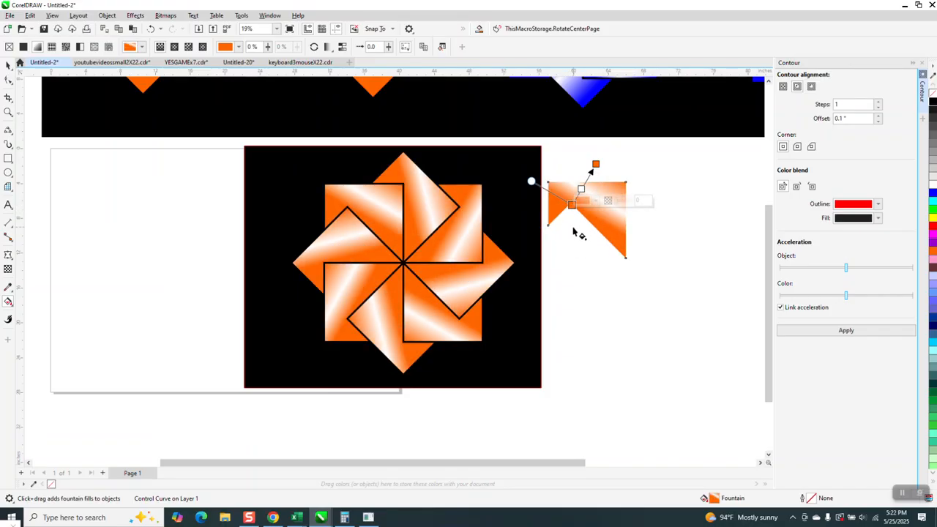
{"action": "left_click_drag", "start_coordinate": [595, 164], "coordinate": [623, 256]}
{"action": "left_click_drag", "start_coordinate": [625, 208], "coordinate": [547, 222]}
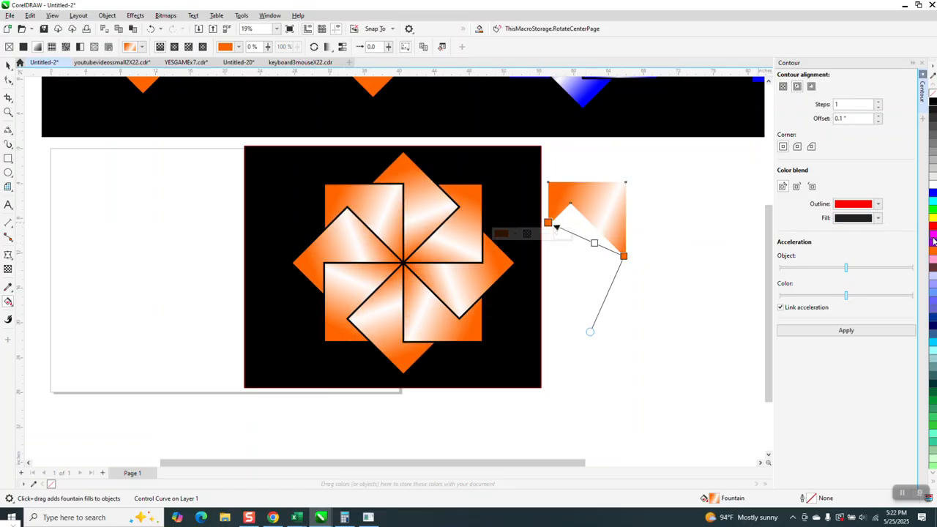
Add orange color stops at 65% and 35% of the master's fountain fill and place the white stop between them at 52%
{"action": "double_click", "coordinate": [583, 238]}
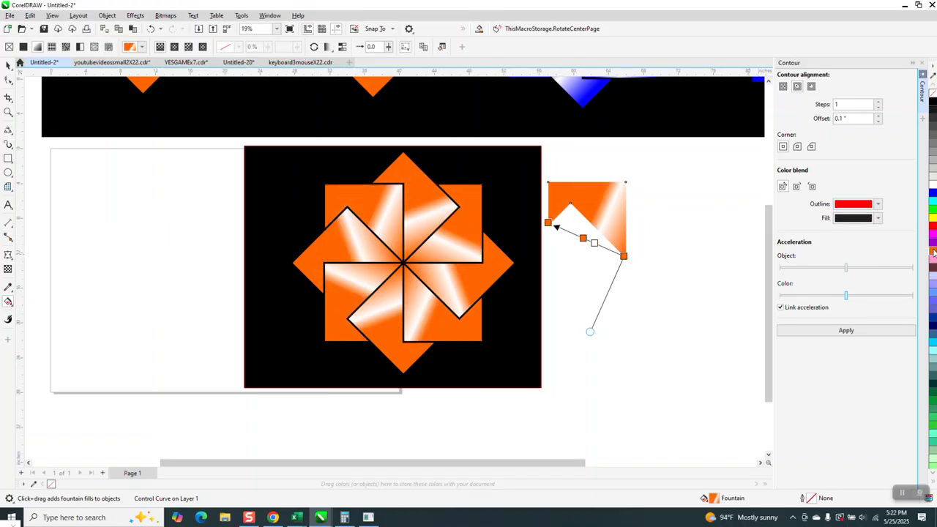
{"action": "mouse_move", "coordinate": [738, 275]}
{"action": "left_mouse_down"}
{"action": "mouse_move", "coordinate": [630, 261]}
{"action": "mouse_move", "coordinate": [575, 235]}
{"action": "left_mouse_up"}
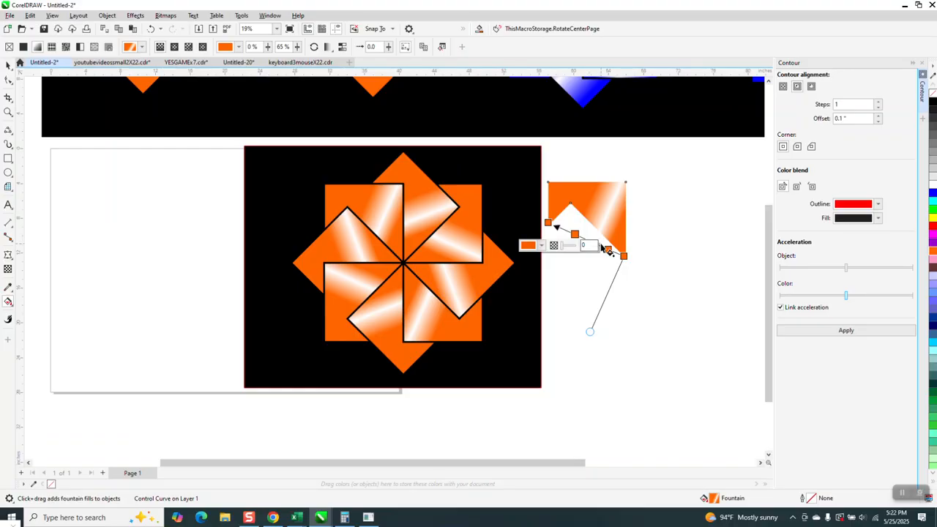
{"action": "left_click_drag", "start_coordinate": [593, 242], "coordinate": [584, 239]}
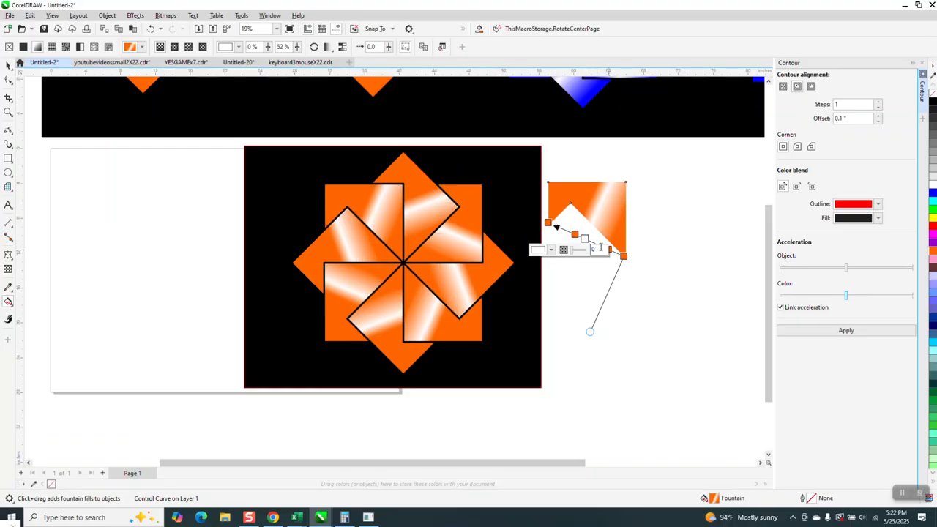
{"action": "double_click", "coordinate": [593, 243]}
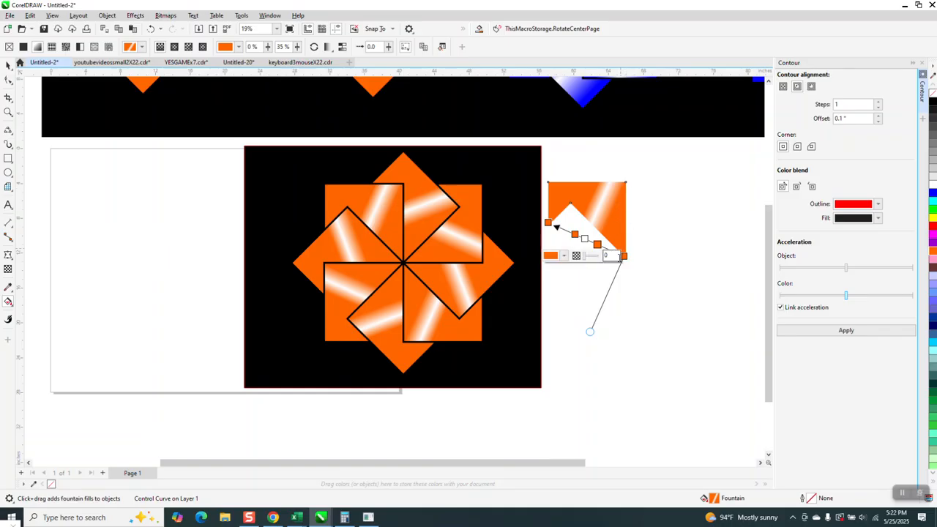
Skew the master's fountain fill until its white band runs nearly vertical, and undo the stray repositioning of the fill
{"action": "mouse_move", "coordinate": [589, 331]}
{"action": "left_mouse_down"}
{"action": "mouse_move", "coordinate": [636, 340]}
{"action": "mouse_move", "coordinate": [560, 298]}
{"action": "mouse_move", "coordinate": [557, 286]}
{"action": "left_mouse_up"}
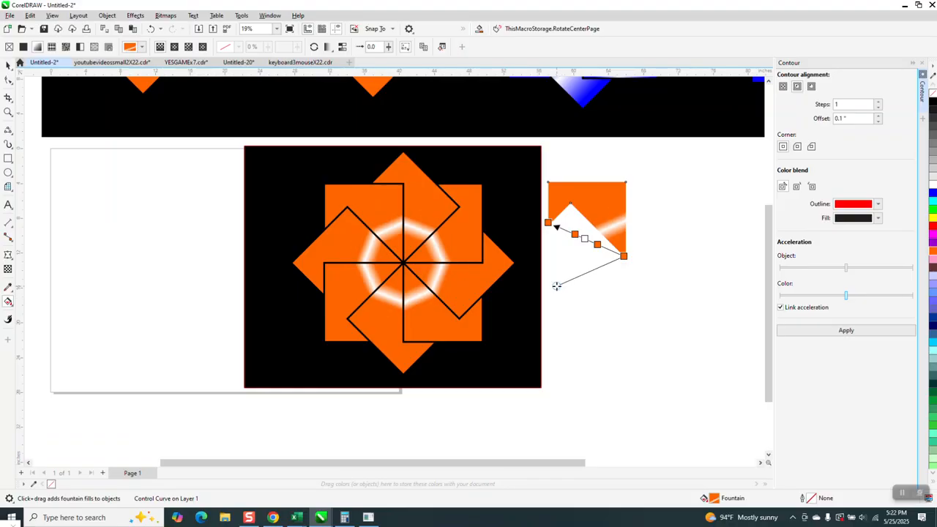
{"action": "mouse_move", "coordinate": [557, 286]}
{"action": "left_mouse_down"}
{"action": "mouse_move", "coordinate": [629, 321]}
{"action": "mouse_move", "coordinate": [625, 287]}
{"action": "left_mouse_up"}
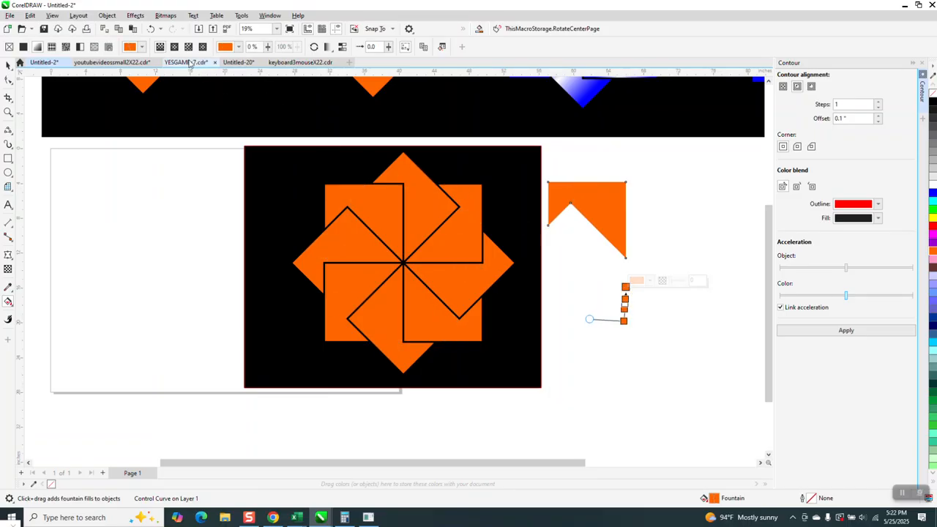
{"action": "left_click", "coordinate": [151, 29]}
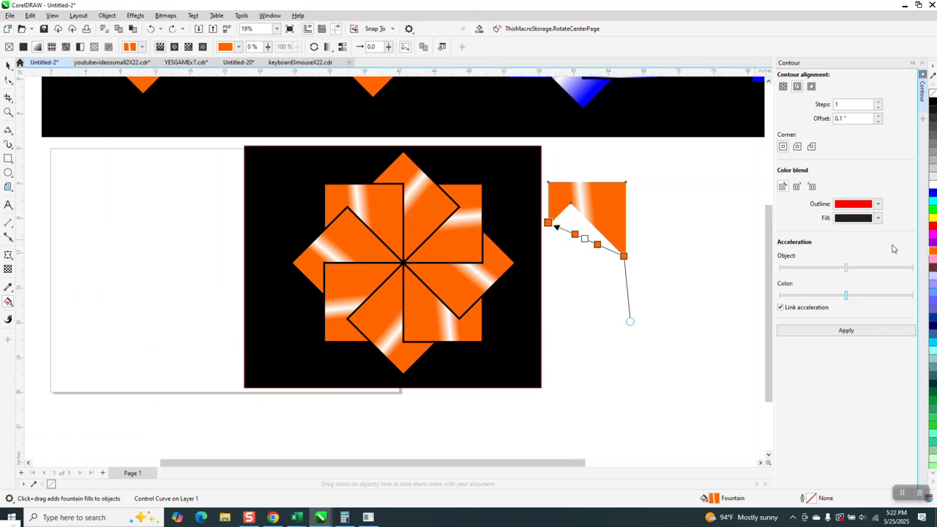
Recolor the middle stop of the master's fountain fill red and the stops on both sides of it yellow
{"action": "left_click_drag", "start_coordinate": [919, 234], "coordinate": [585, 241]}
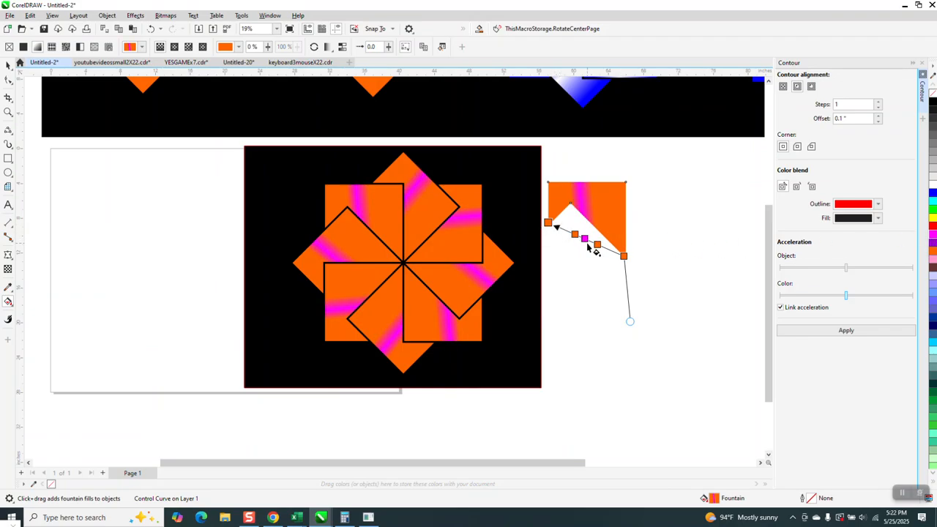
{"action": "mouse_move", "coordinate": [933, 229]}
{"action": "left_mouse_down"}
{"action": "mouse_move", "coordinate": [585, 247]}
{"action": "mouse_move", "coordinate": [584, 239]}
{"action": "left_mouse_up"}
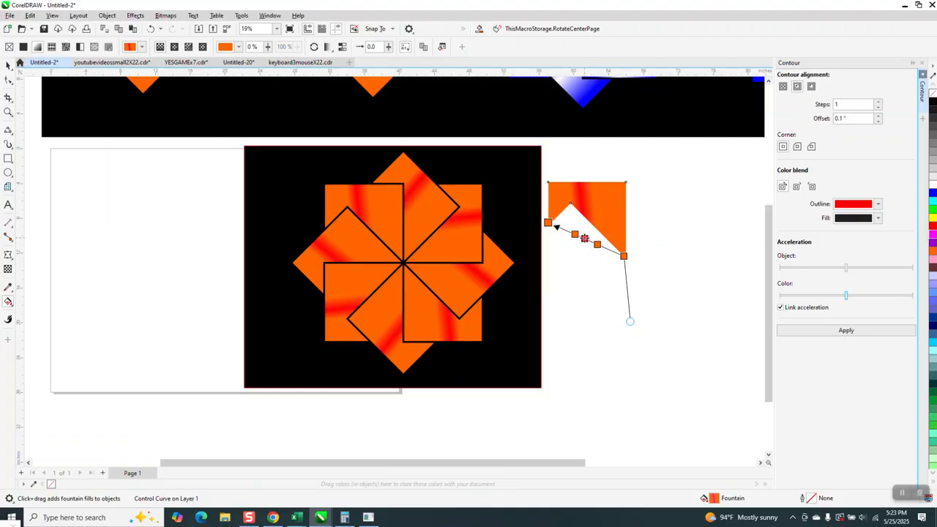
{"action": "left_click_drag", "start_coordinate": [933, 223], "coordinate": [598, 245]}
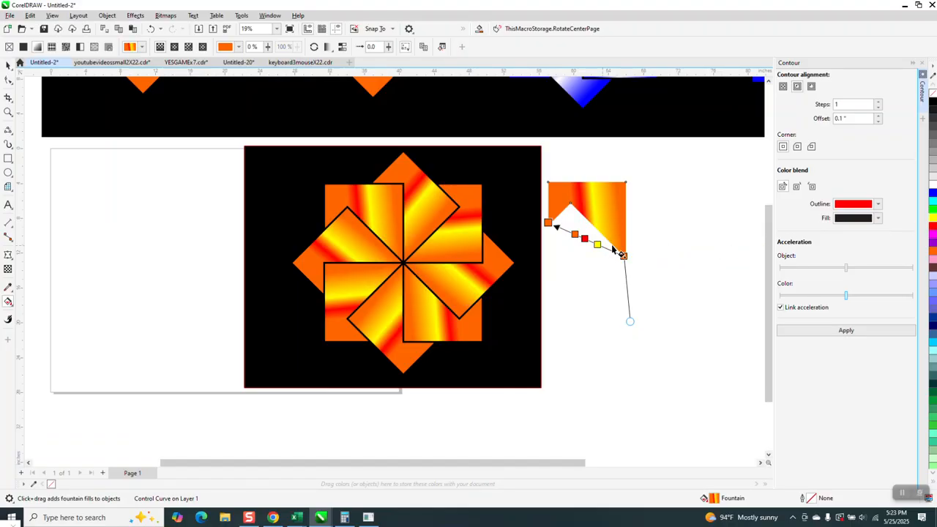
{"action": "left_click_drag", "start_coordinate": [832, 242], "coordinate": [575, 234]}
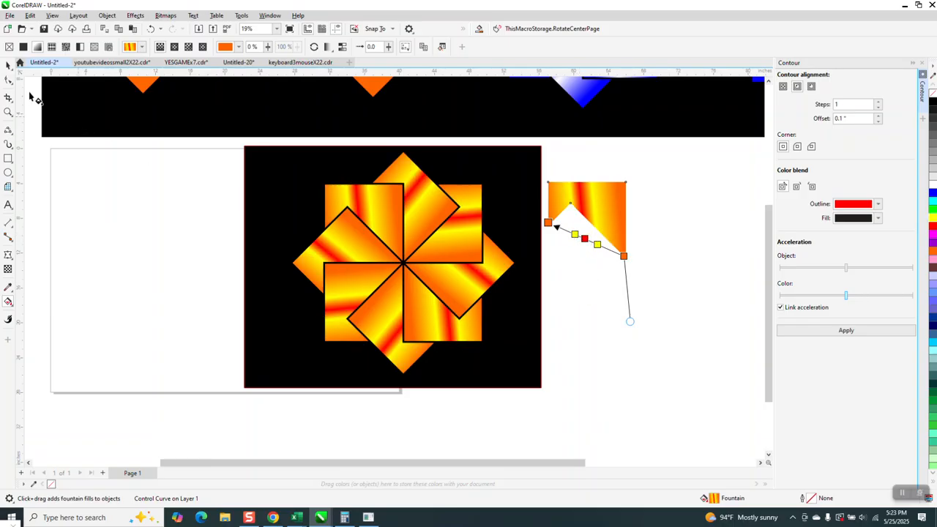
{"action": "left_click", "coordinate": [6, 64]}
{"action": "scroll", "coordinate": [329, 238], "scroll_direction": "down", "scroll_amount": 2}
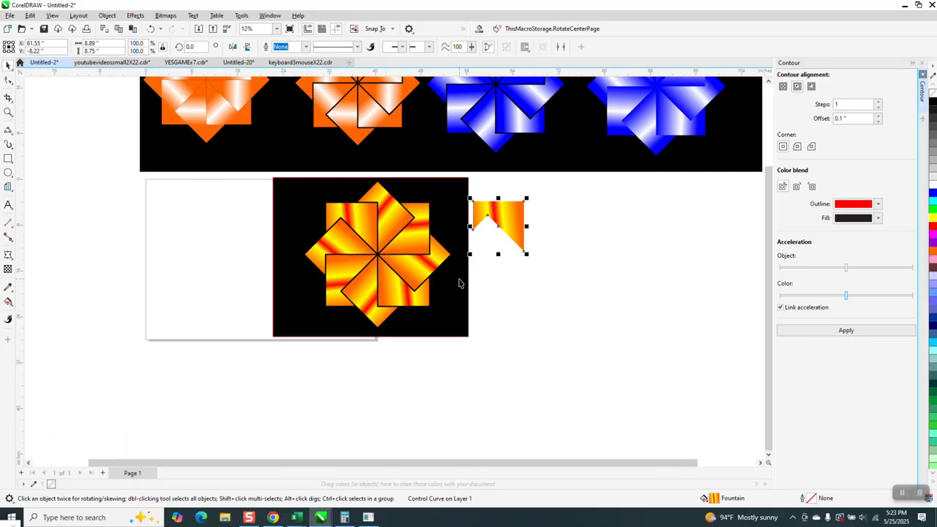